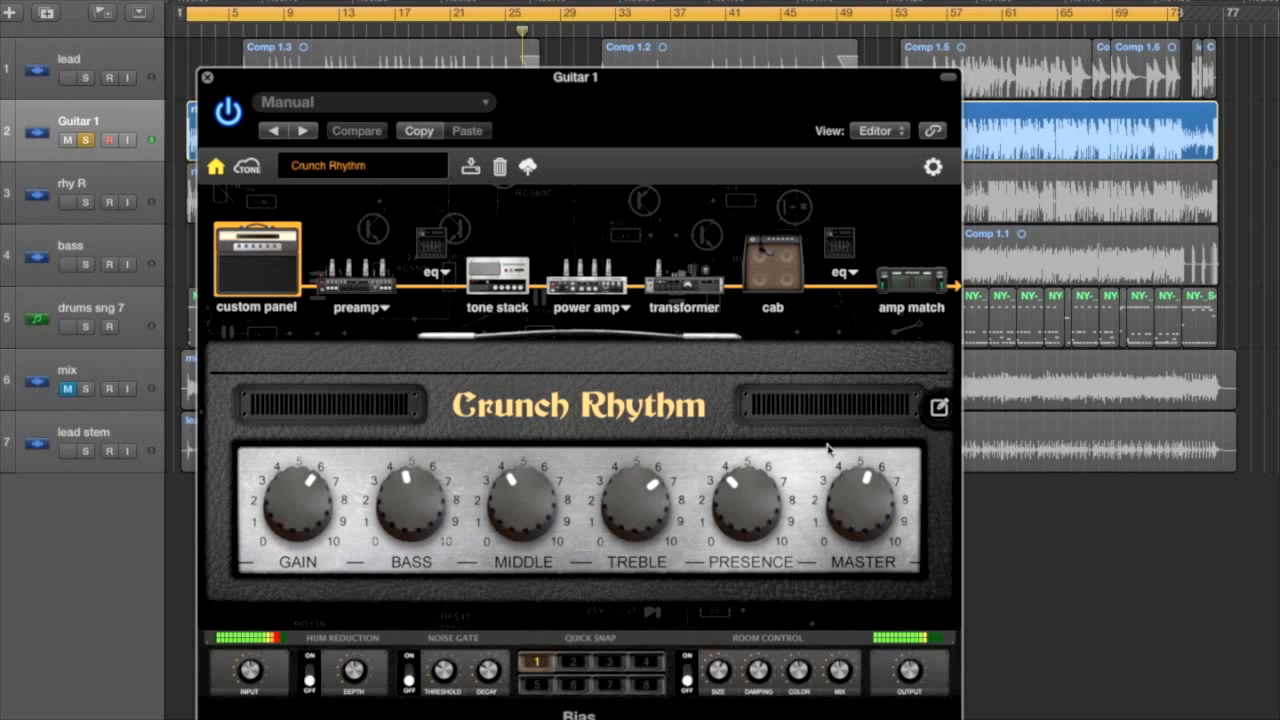
- Restyle the Crunch Rhythm amp's custom panel with British Orange tolex and an American Black panel
click(939, 407)
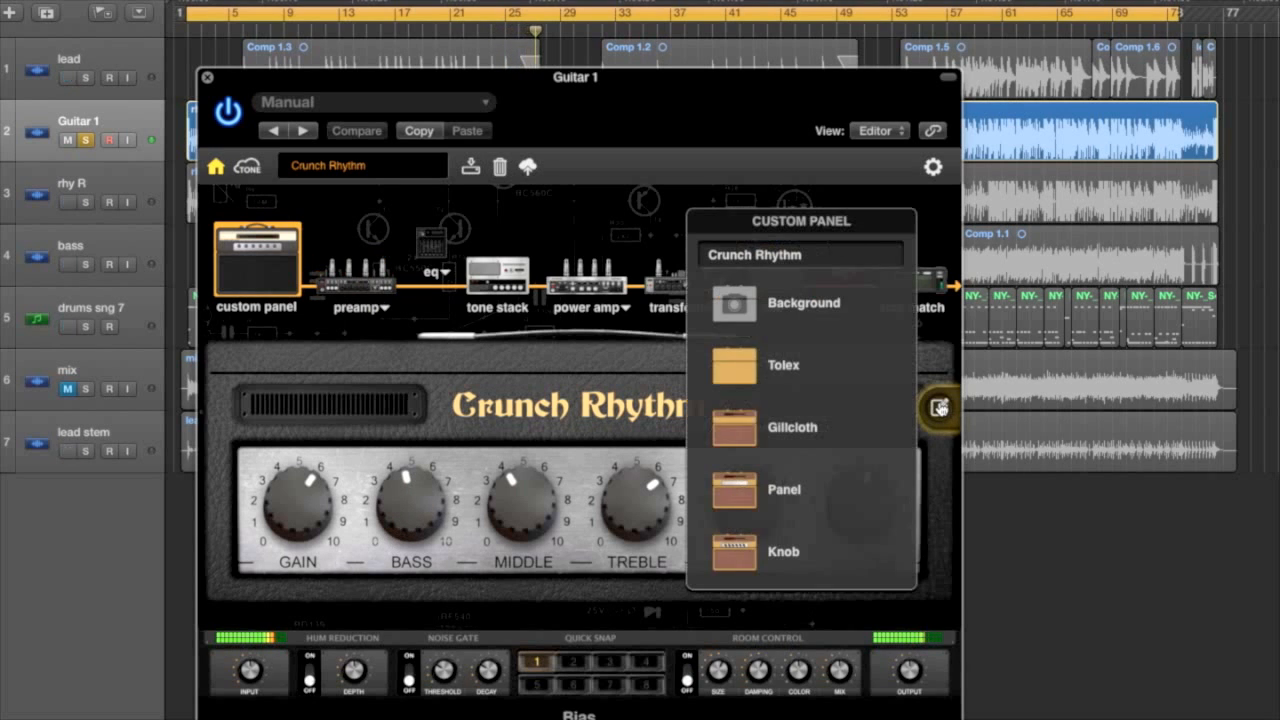
click(807, 366)
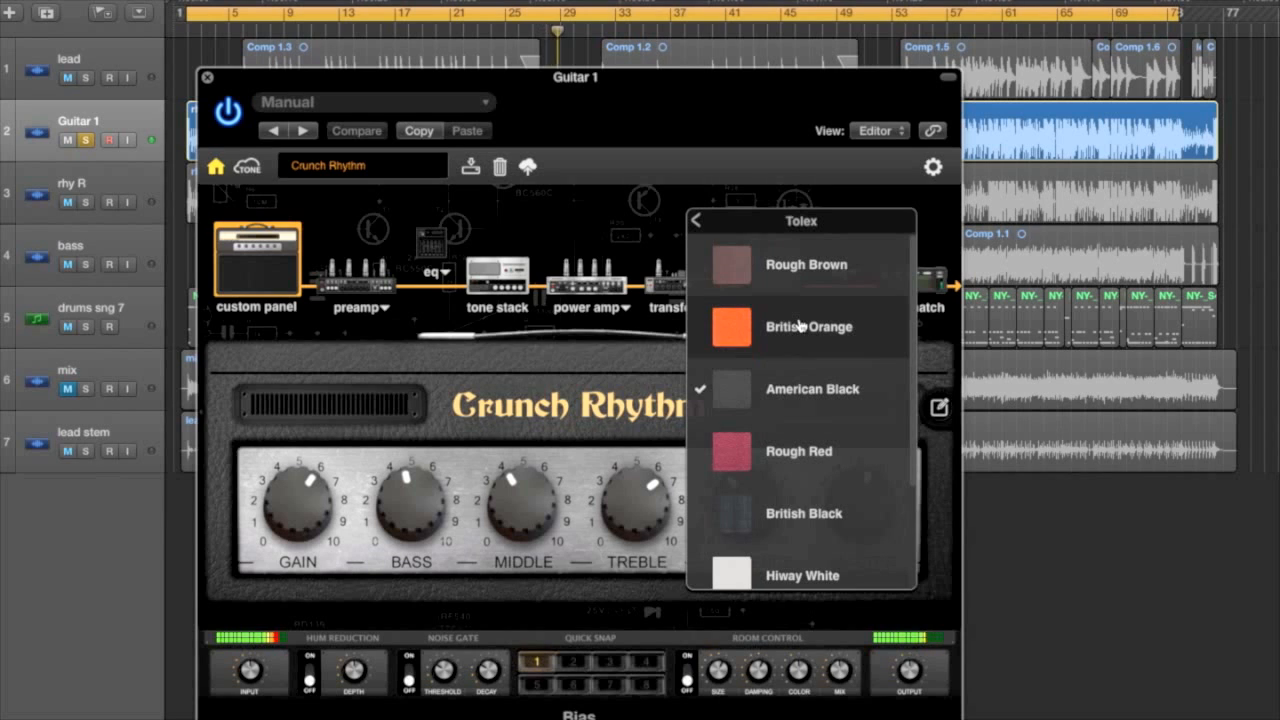
click(801, 326)
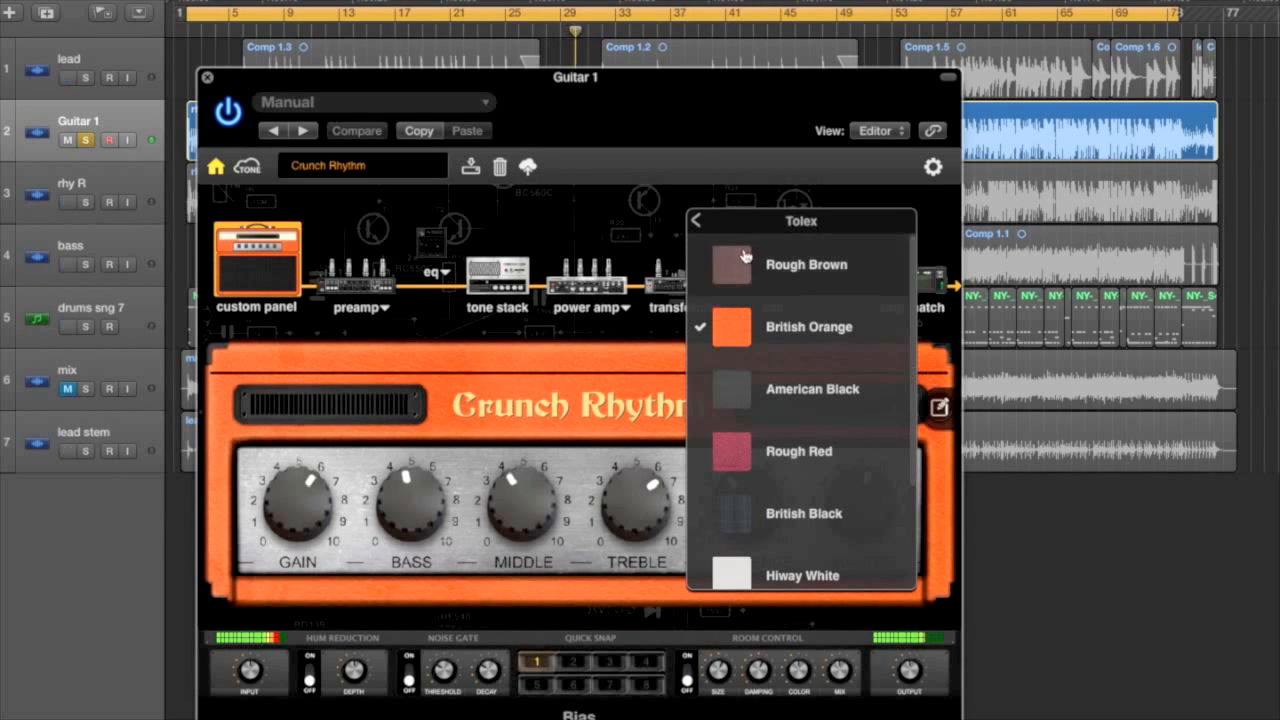
click(695, 222)
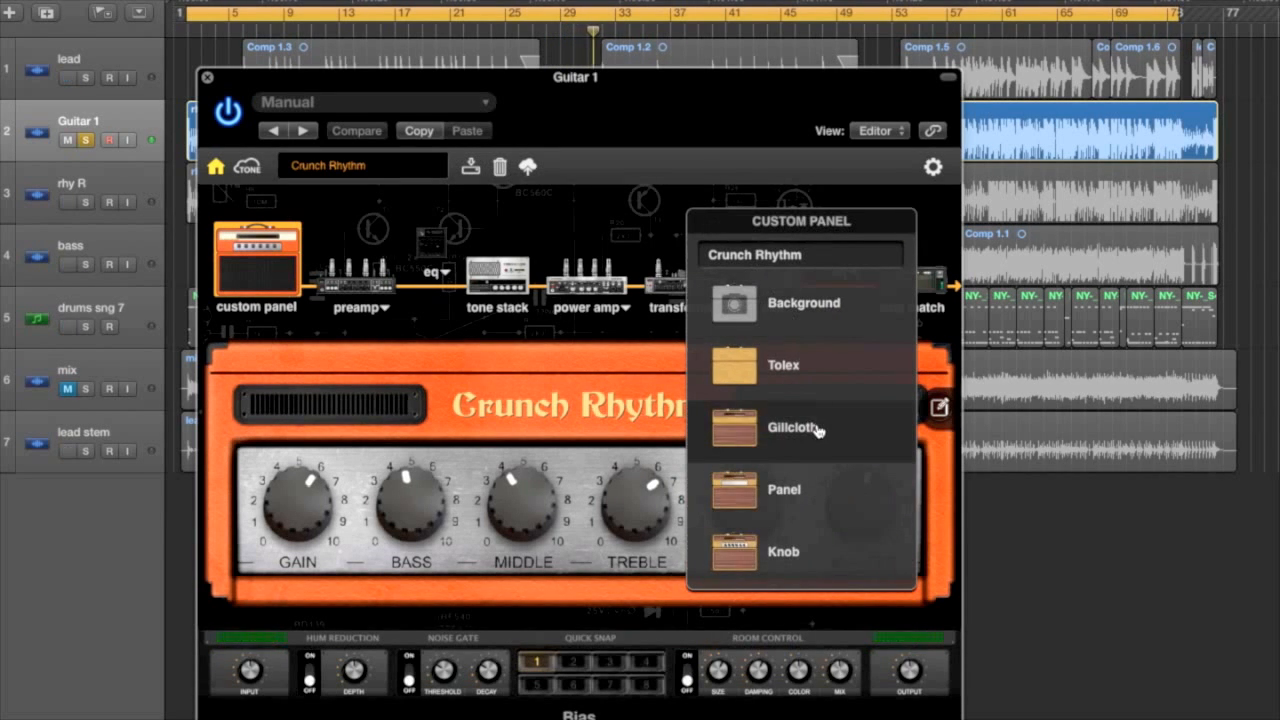
click(808, 498)
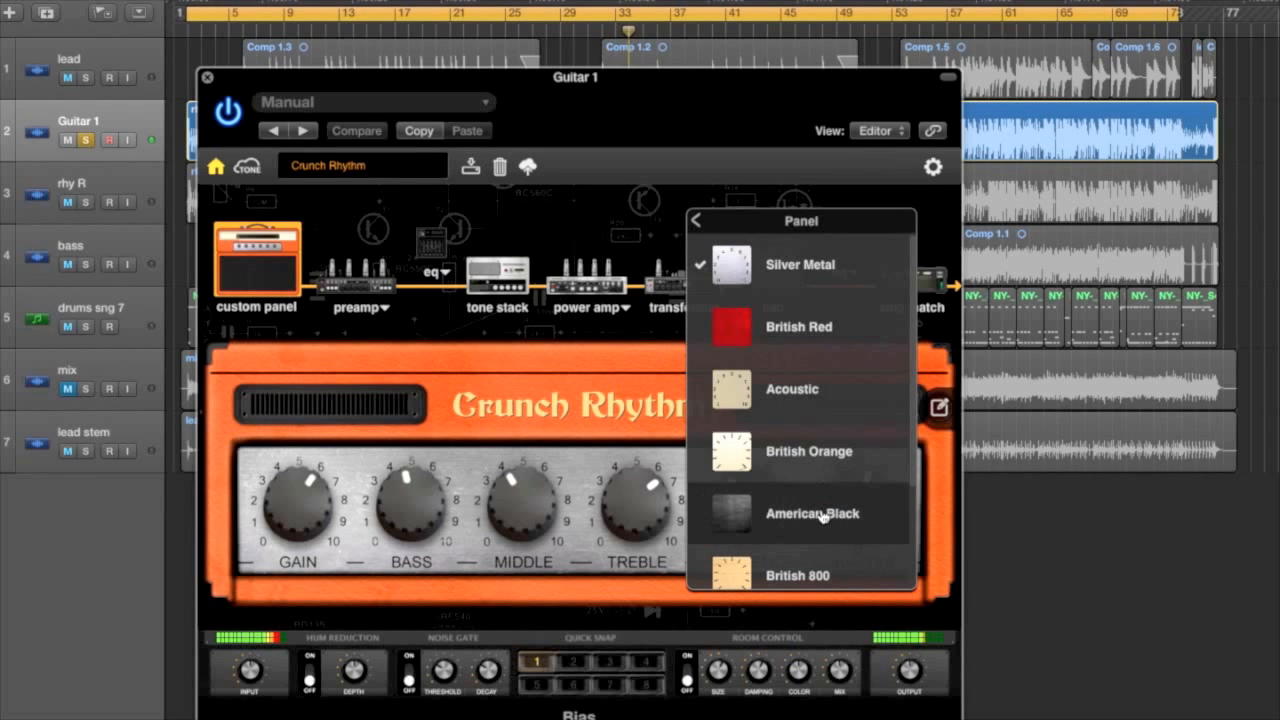
click(822, 517)
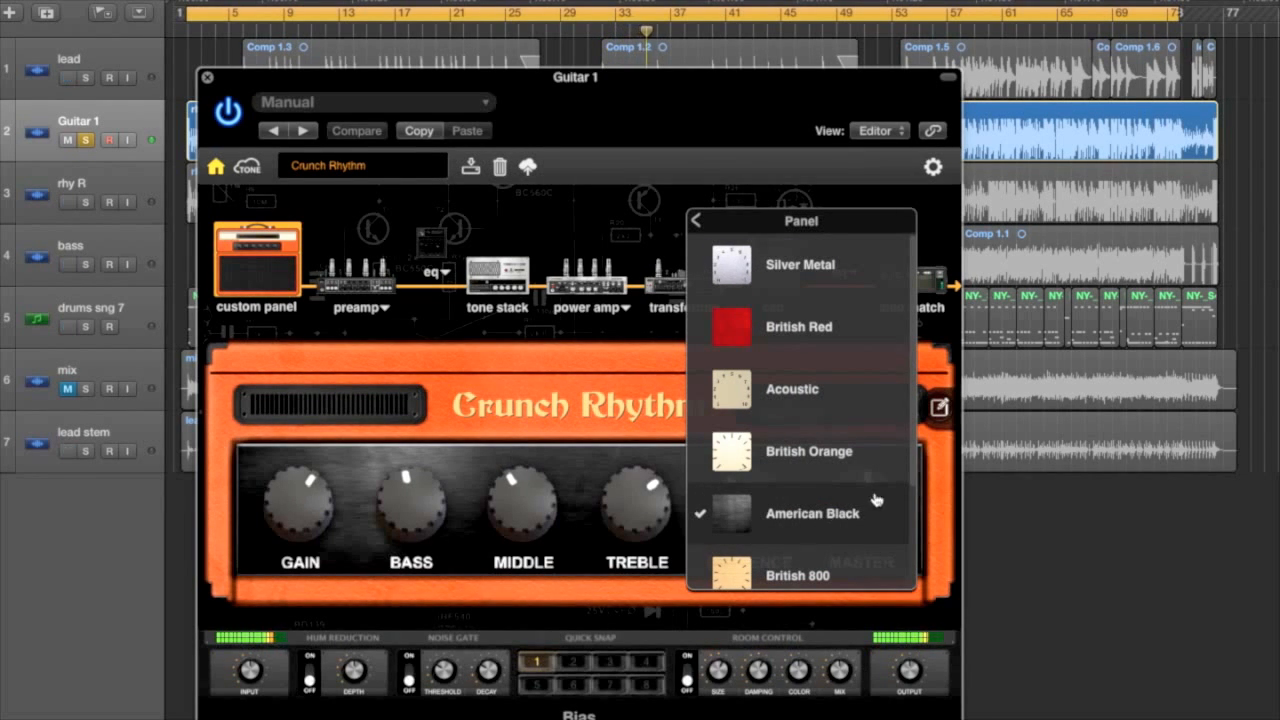
click(939, 407)
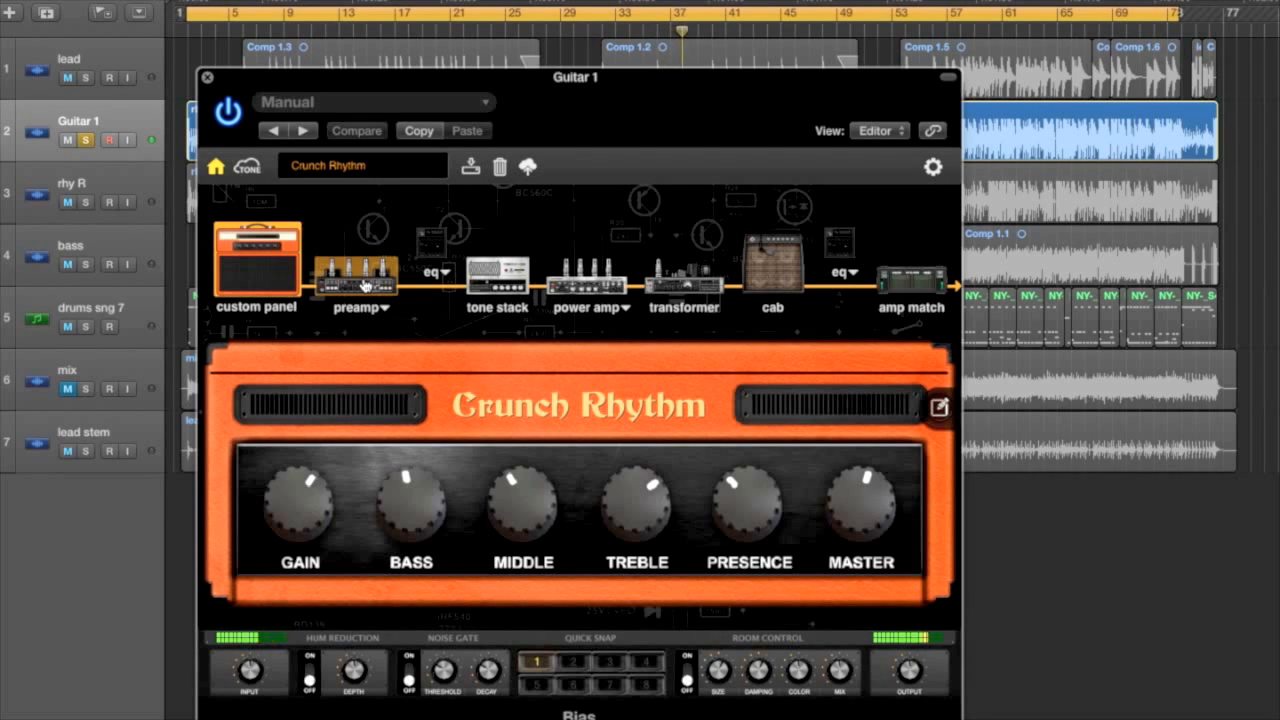
- Try 12AT7 and 12AU7 tubes in the preamp's input and cathode follower stages, returning both to 12AX7
click(364, 285)
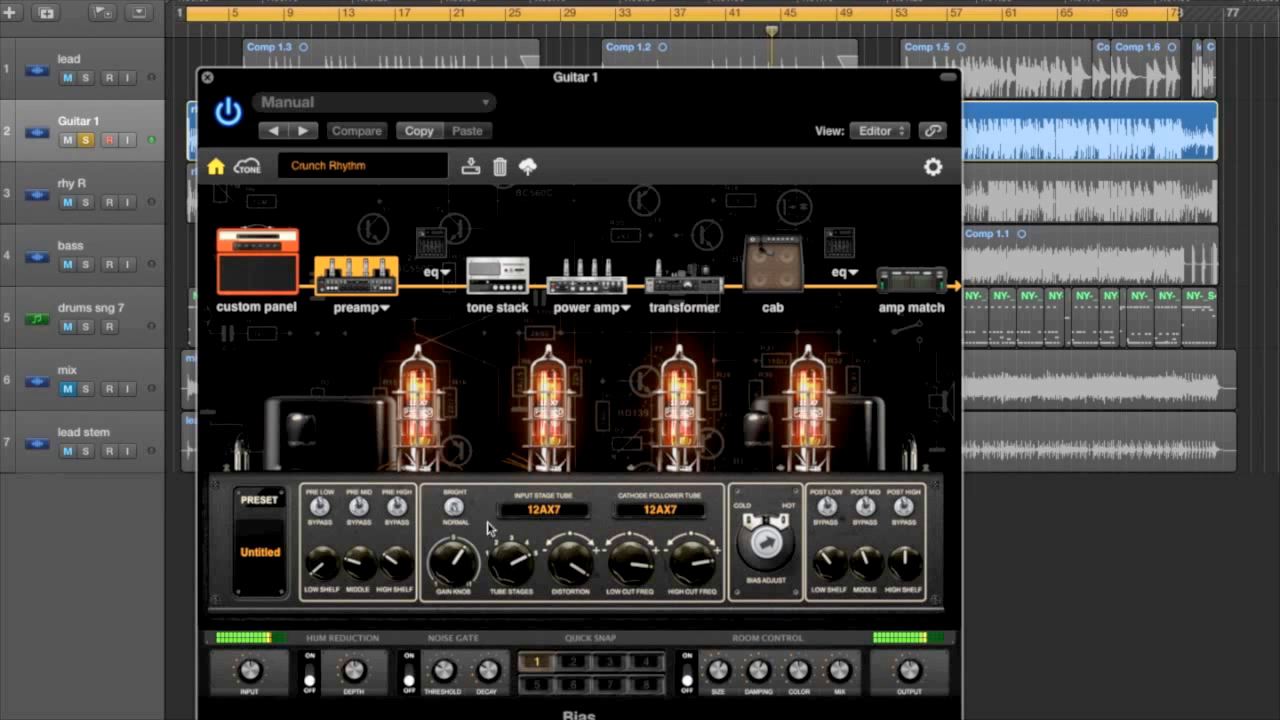
click(677, 408)
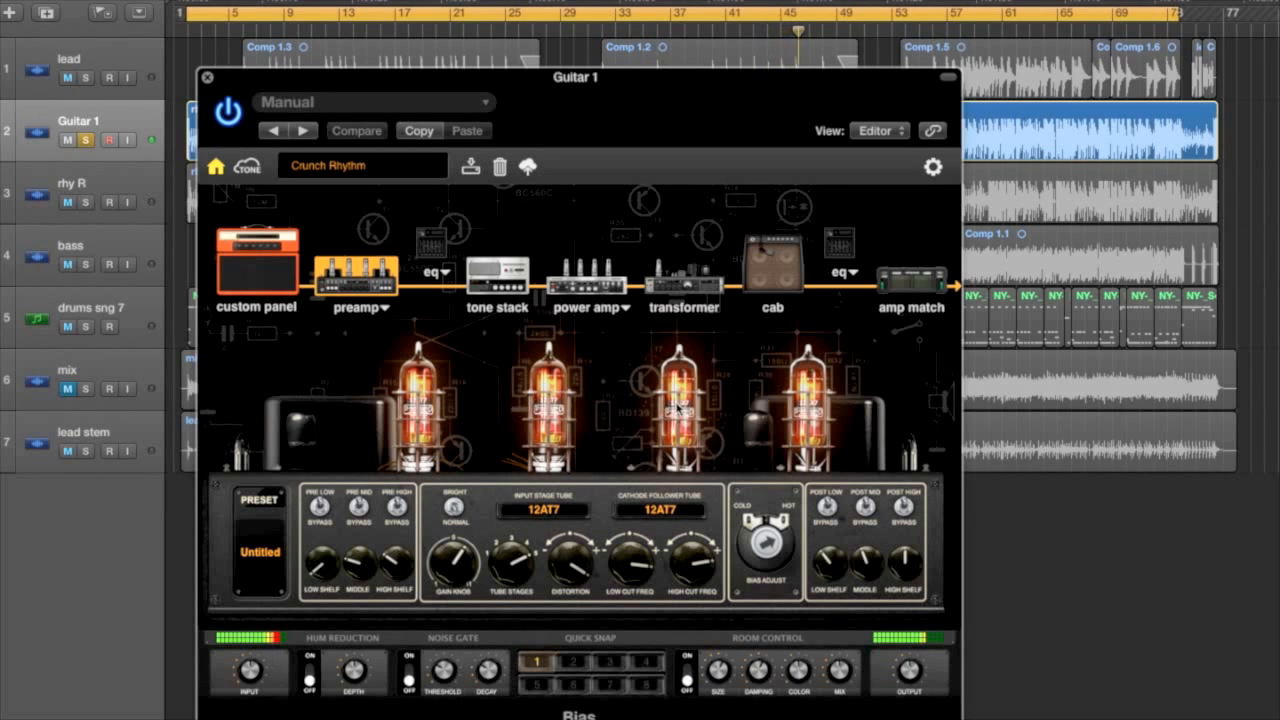
click(815, 413)
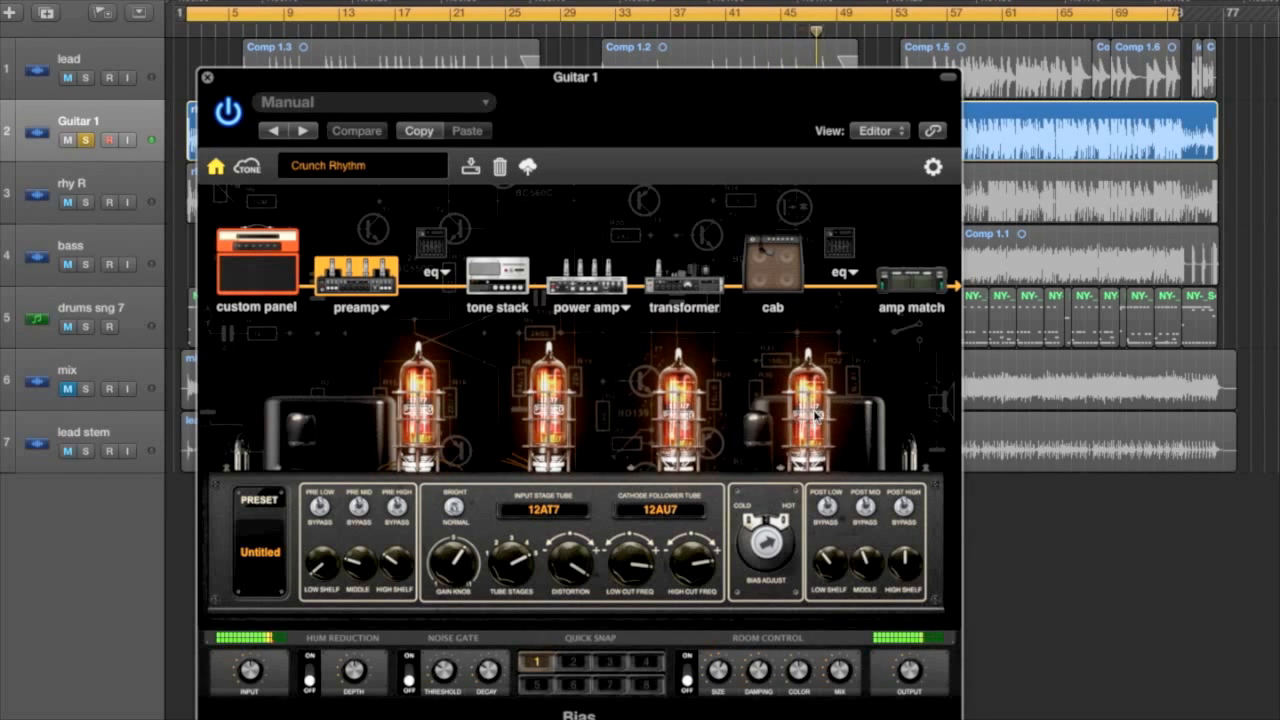
click(540, 411)
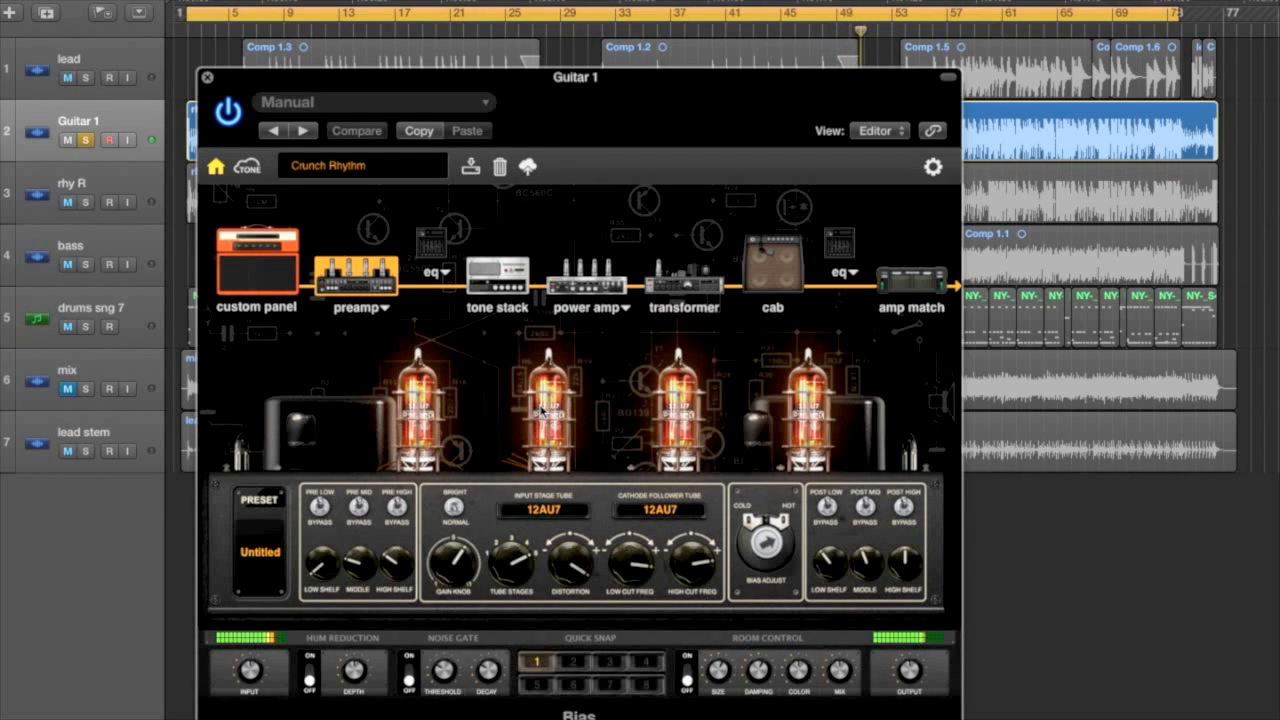
click(540, 411)
click(680, 411)
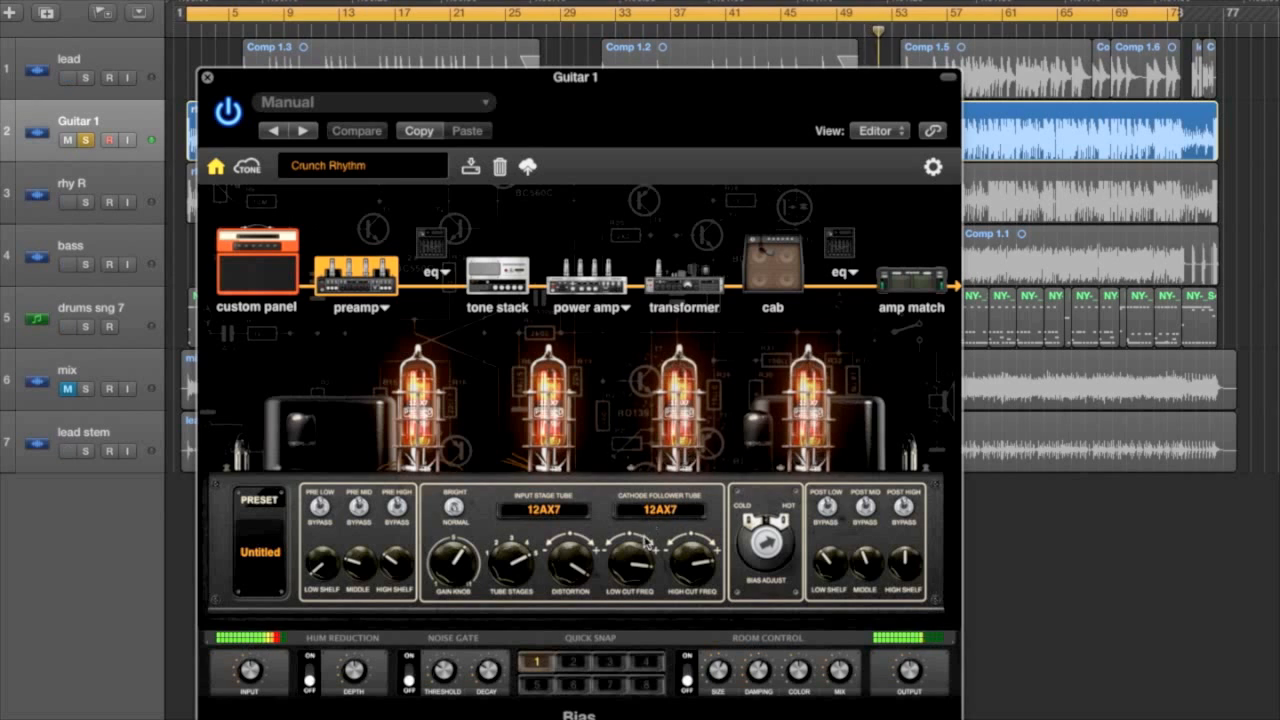
- Lower the preamp's distortion, raise its gain and readjust the tube stages
drag(570, 562, 567, 645)
drag(566, 569, 570, 500)
mouse_move(460, 570)
mouse_down()
mouse_move(452, 603)
mouse_move(457, 545)
mouse_up()
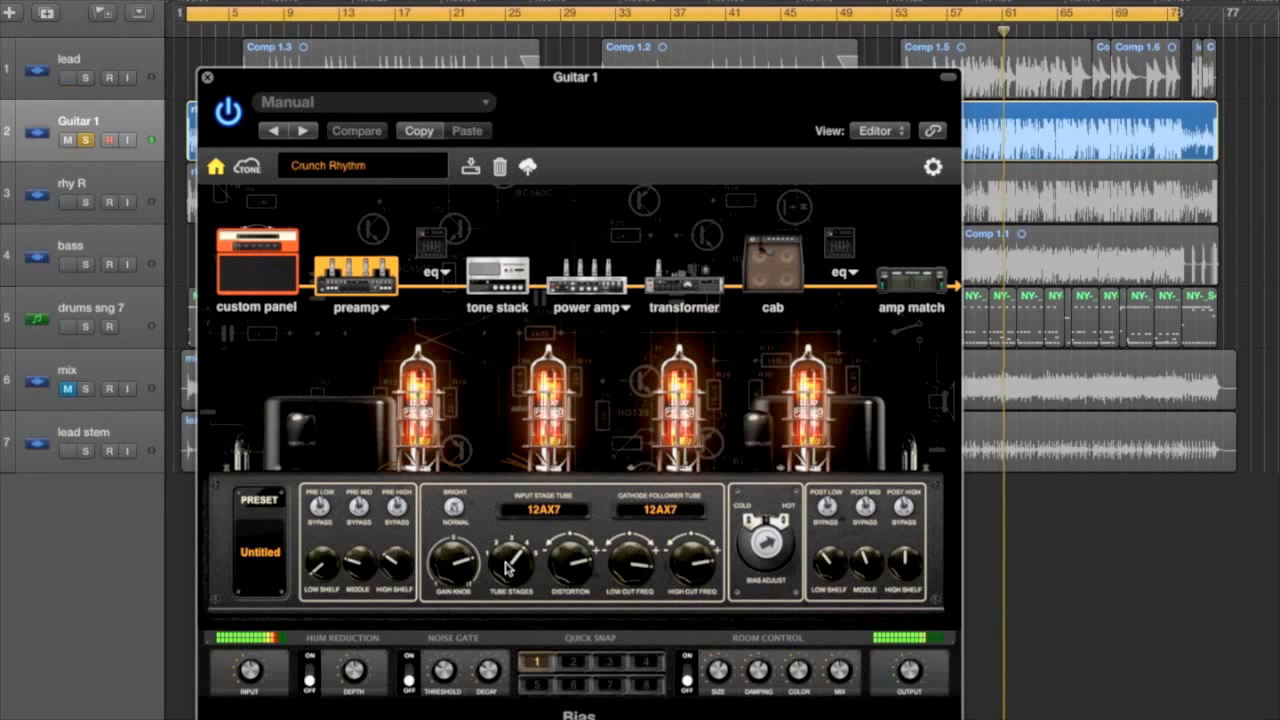
mouse_move(506, 568)
mouse_down()
mouse_move(509, 578)
mouse_move(503, 545)
mouse_up()
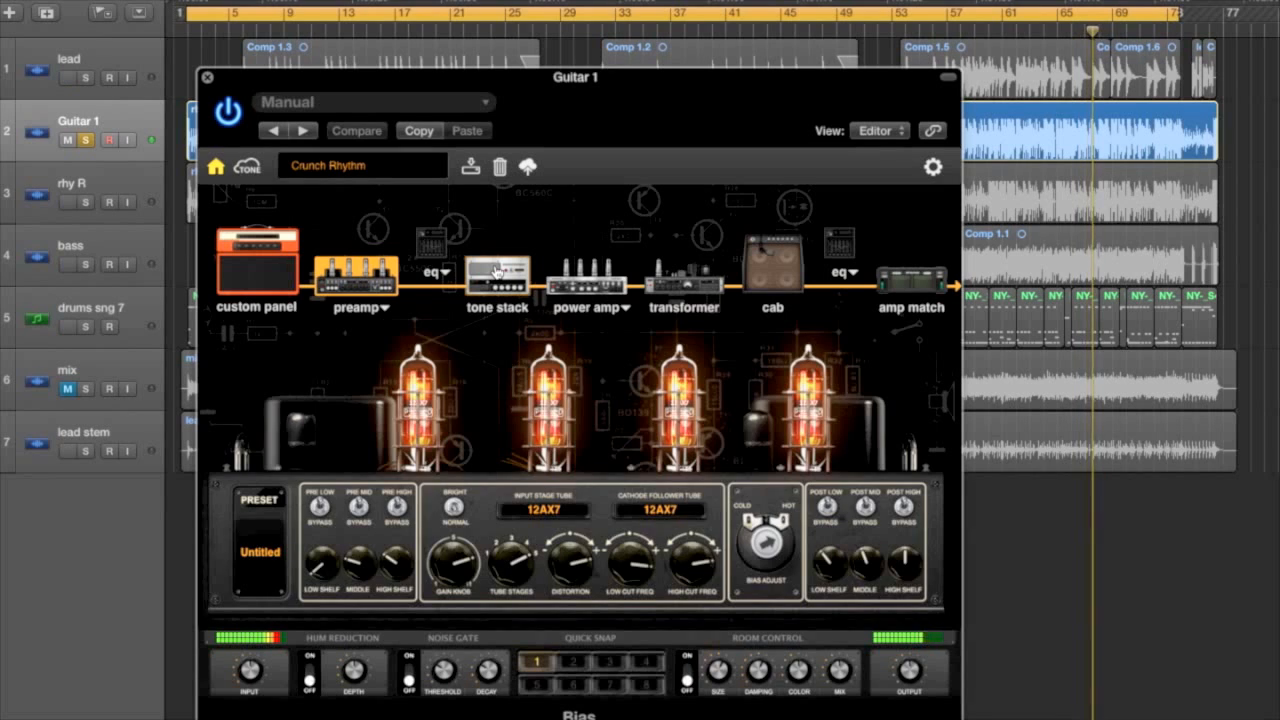
- Audition several tone stack topologies, settle on American Treadplate, and set its bass to about 5
click(496, 272)
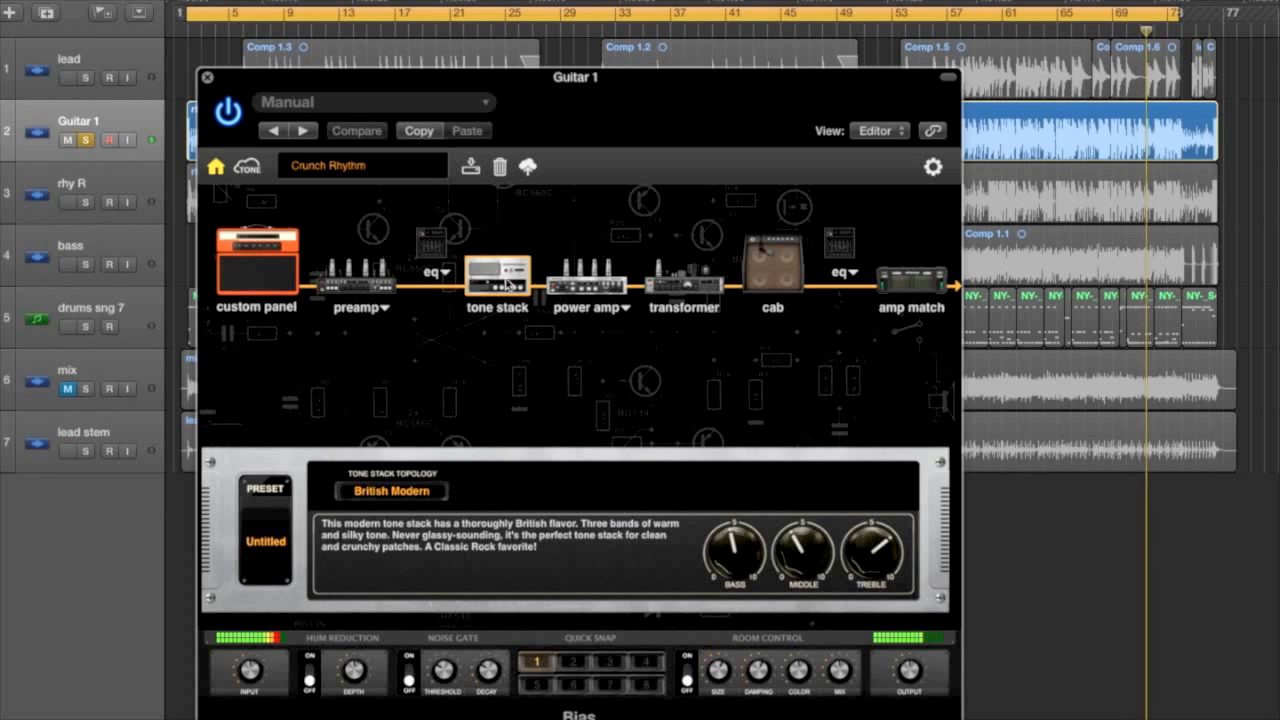
click(383, 494)
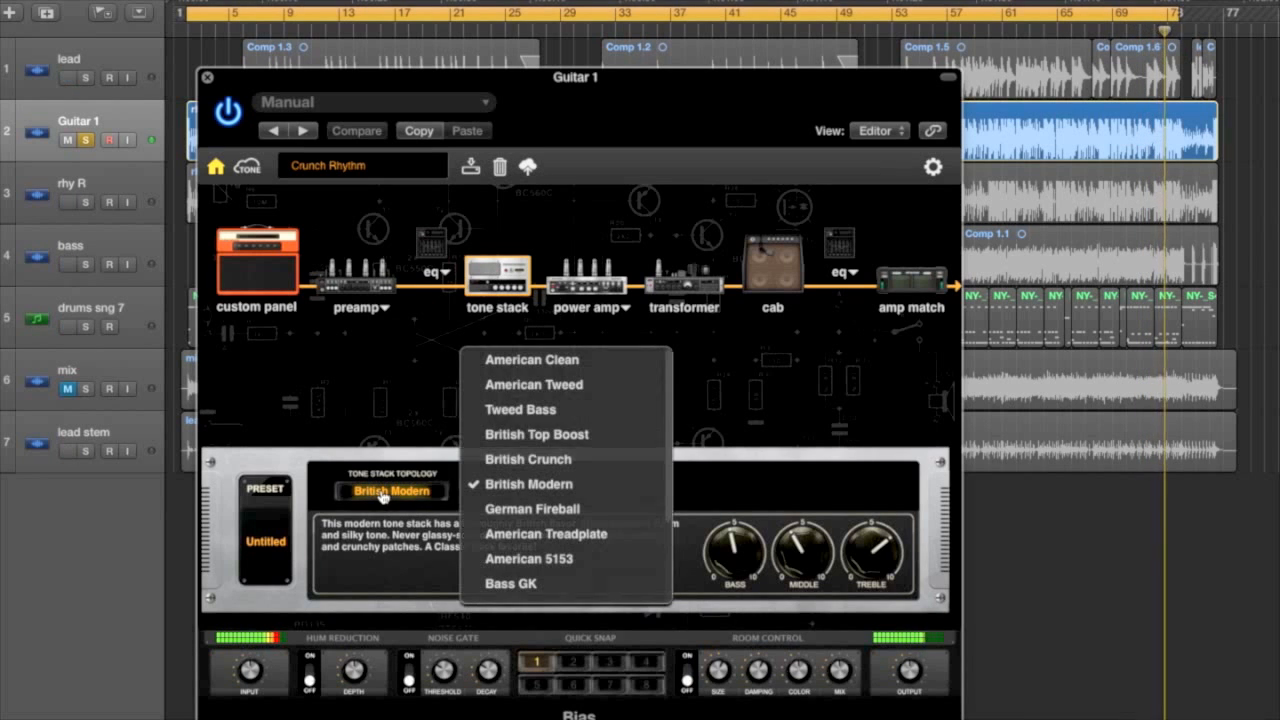
click(550, 387)
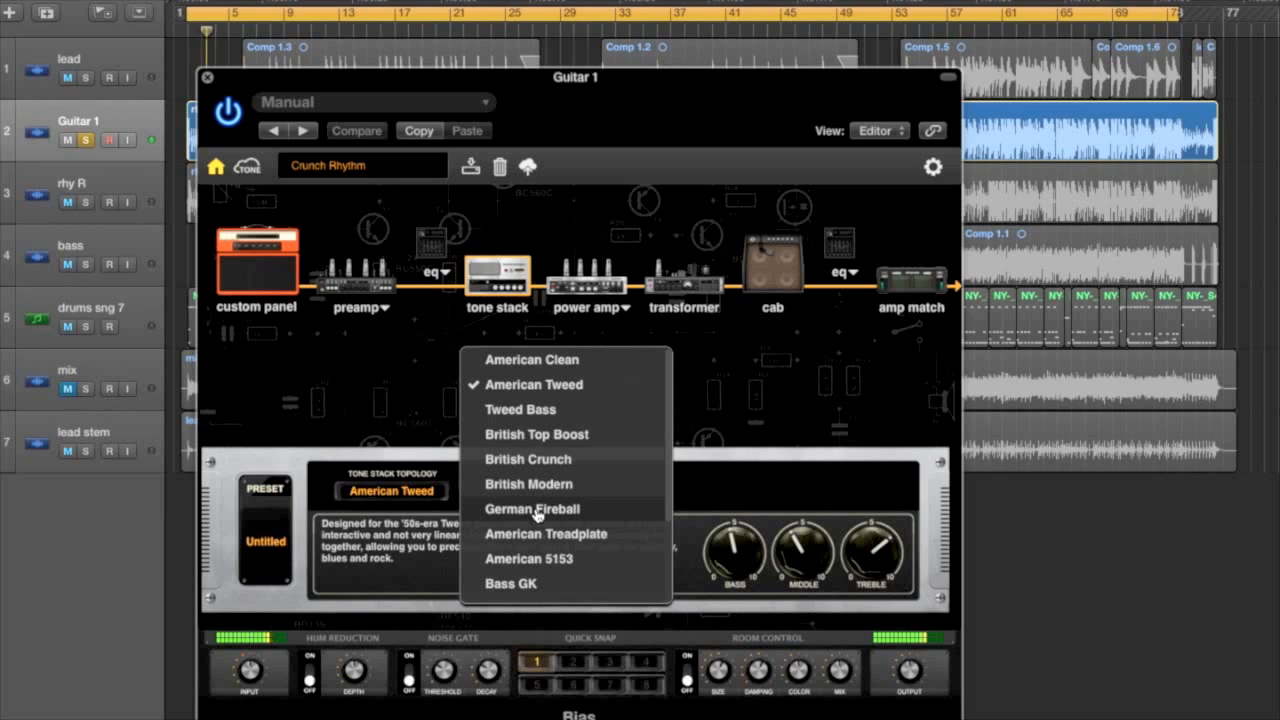
click(538, 512)
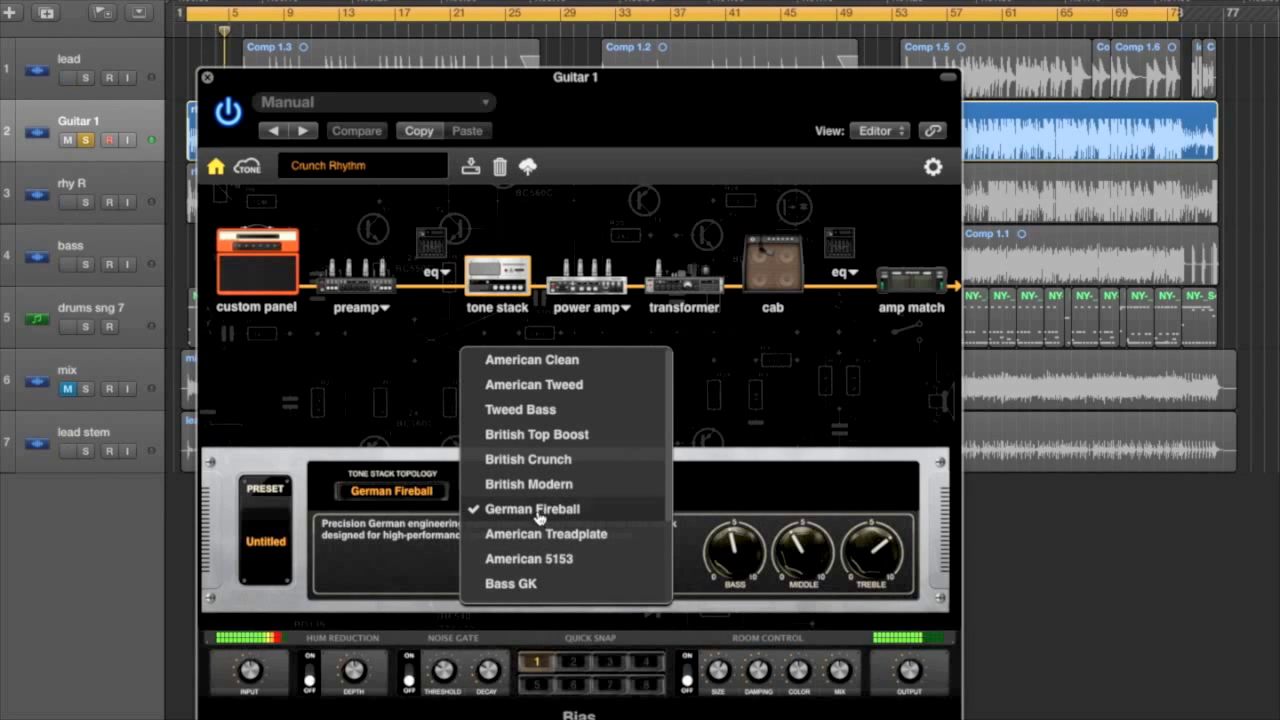
click(544, 544)
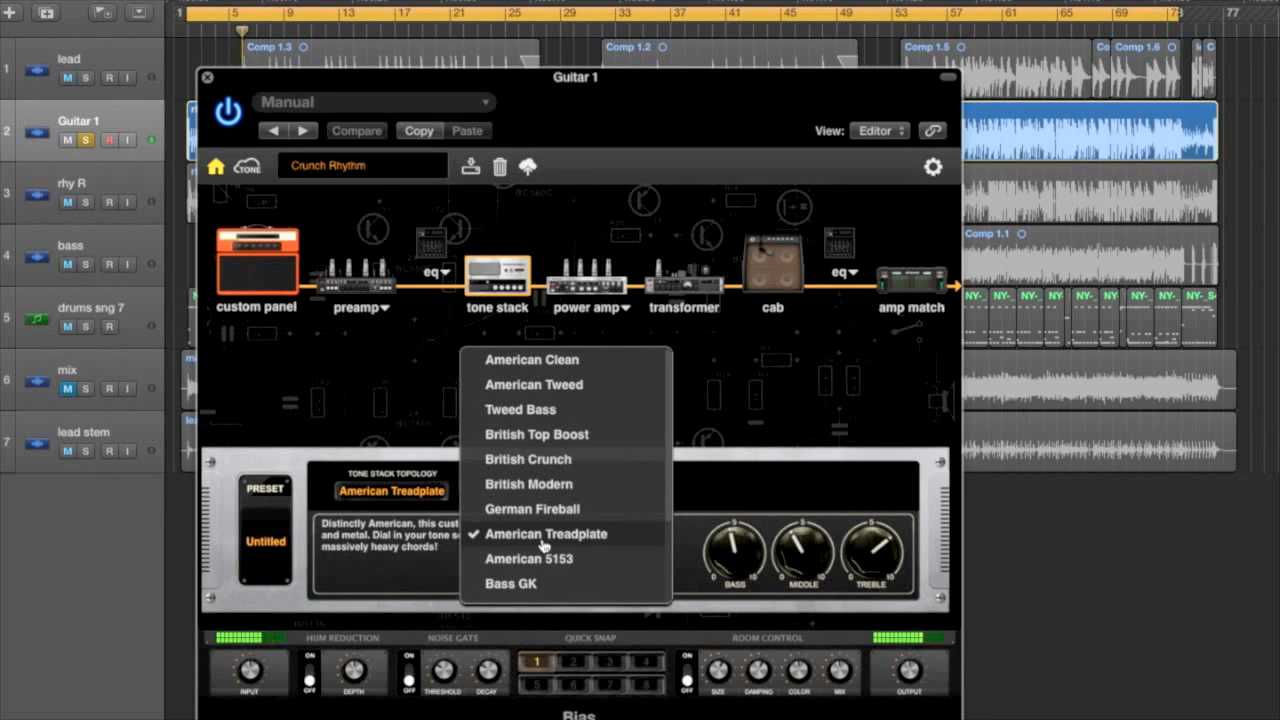
click(546, 562)
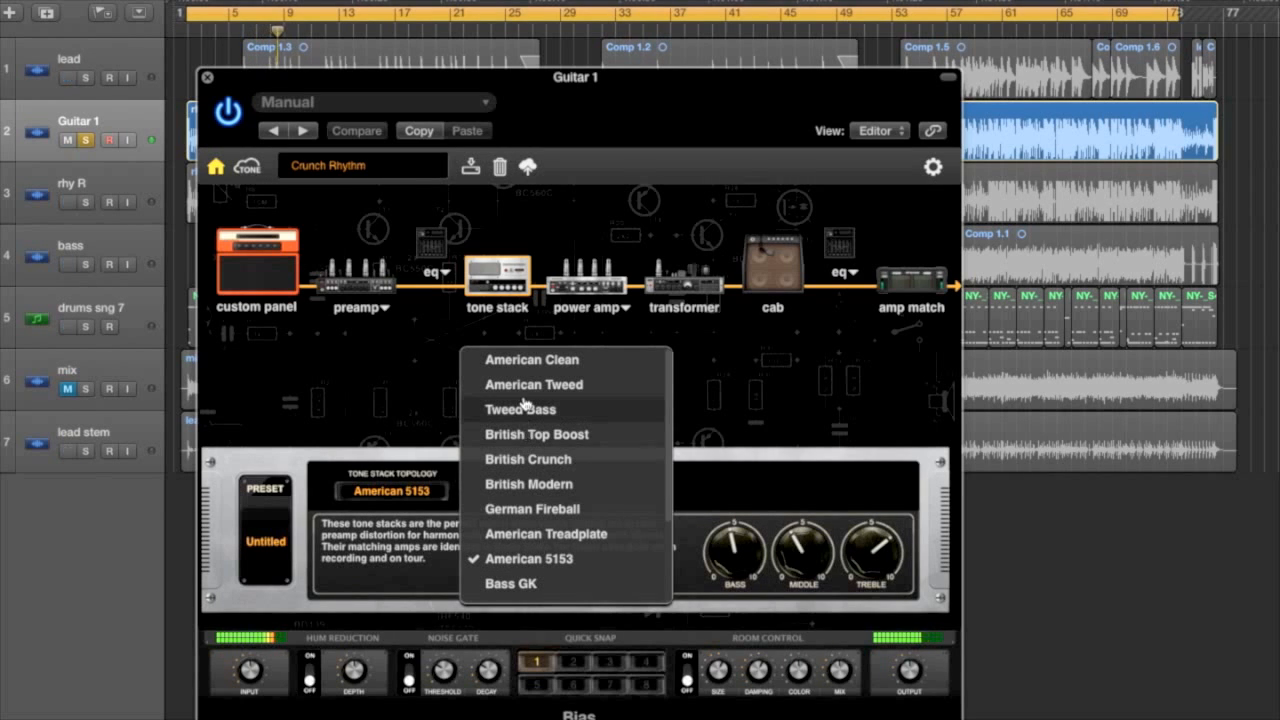
click(532, 362)
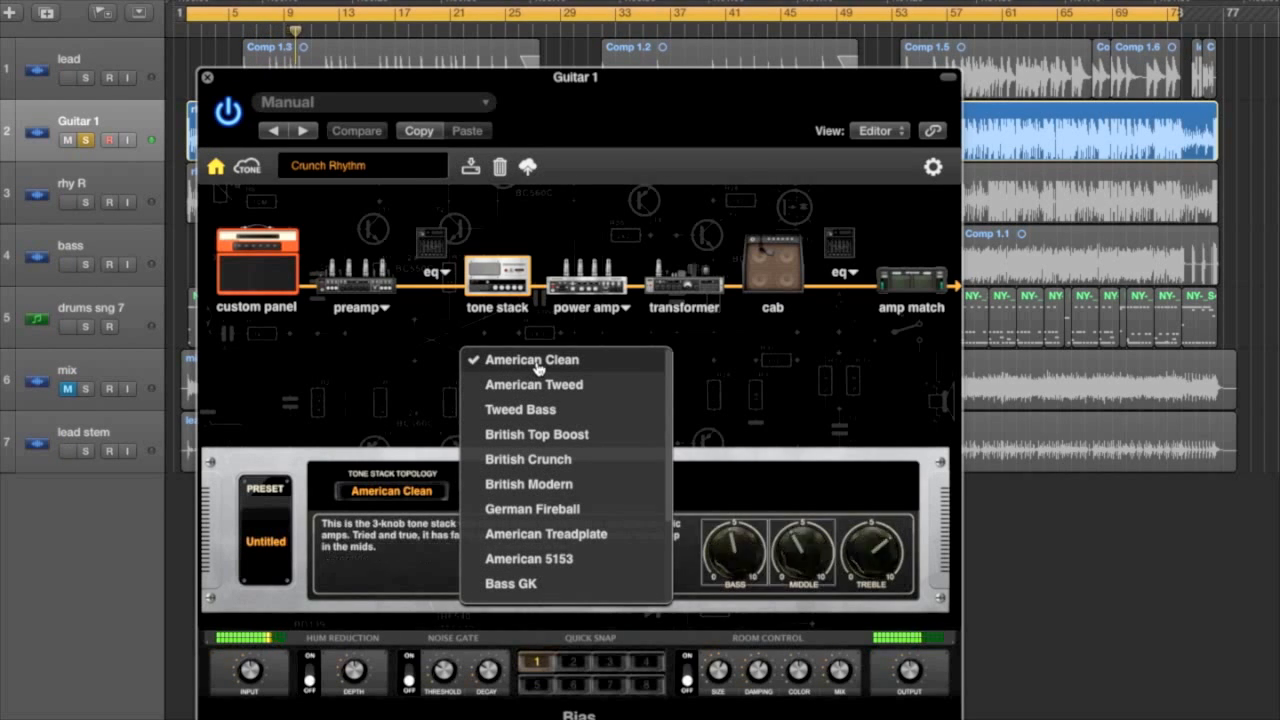
click(506, 535)
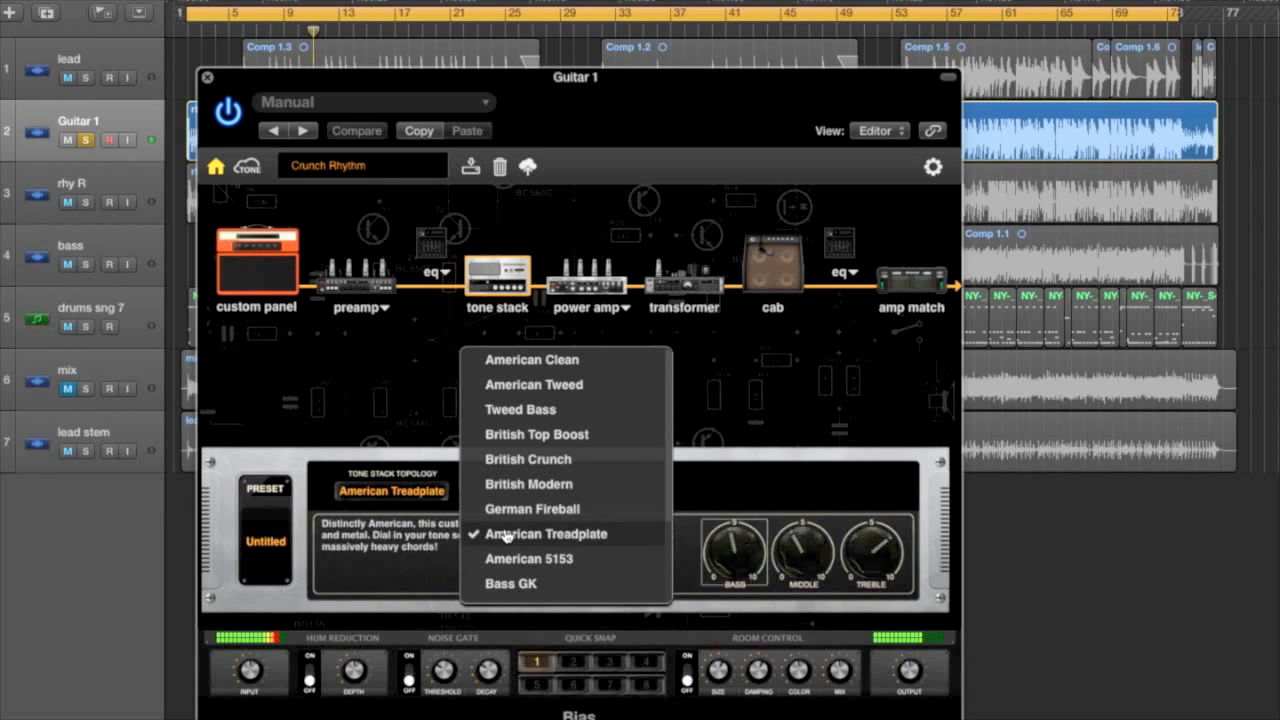
drag(740, 540, 740, 487)
drag(737, 553, 731, 598)
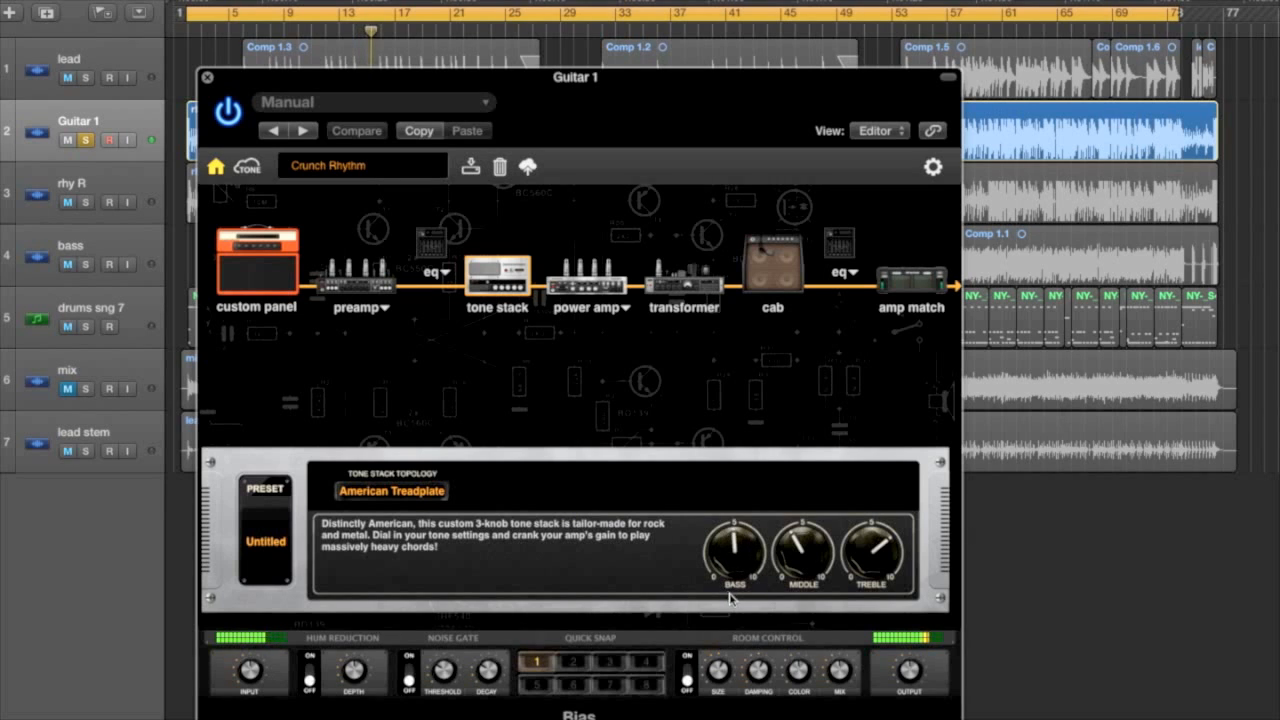
- Cycle the power amp's power stage tube through EL 84, 6L6GB and 6V6GT, and return it to EL 34
click(610, 285)
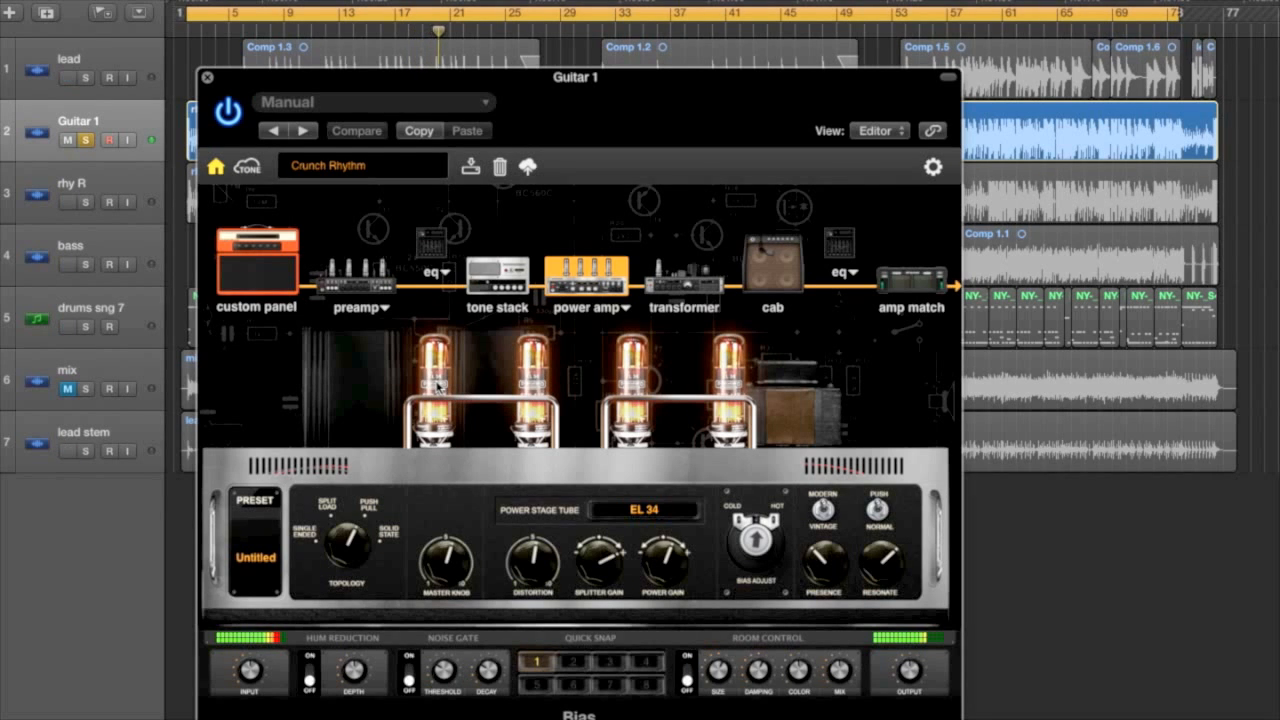
click(437, 384)
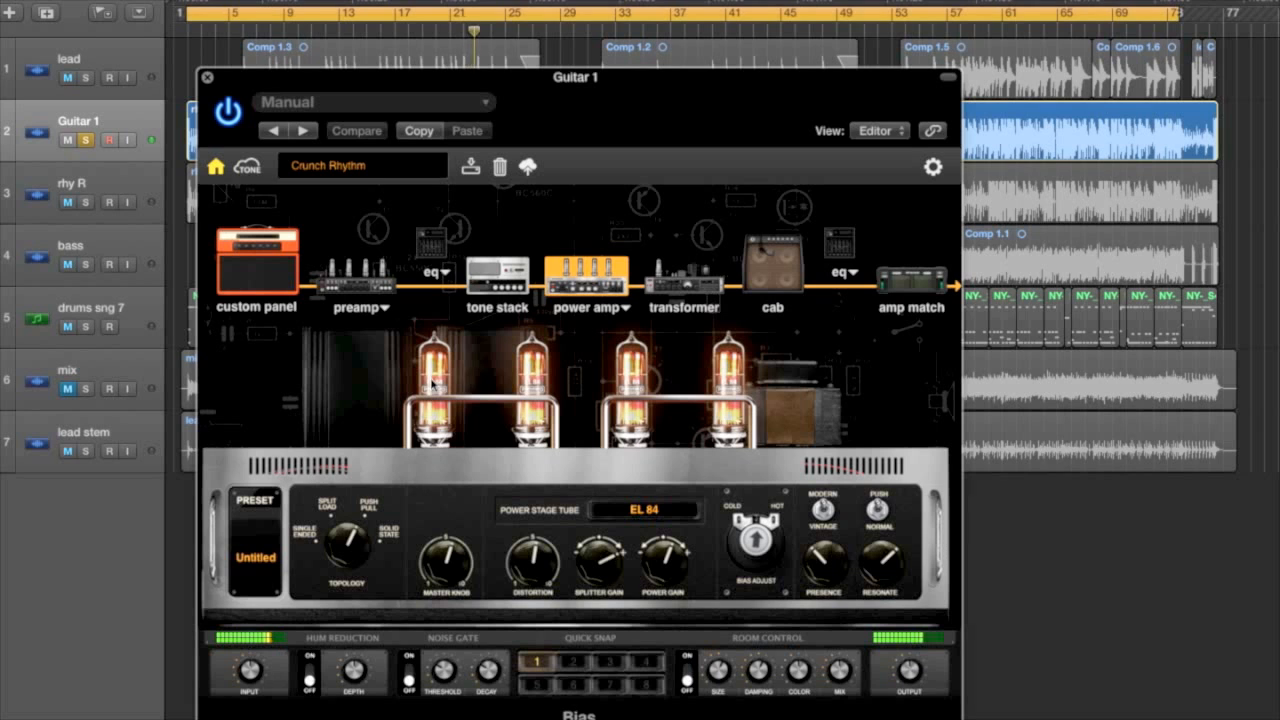
click(432, 383)
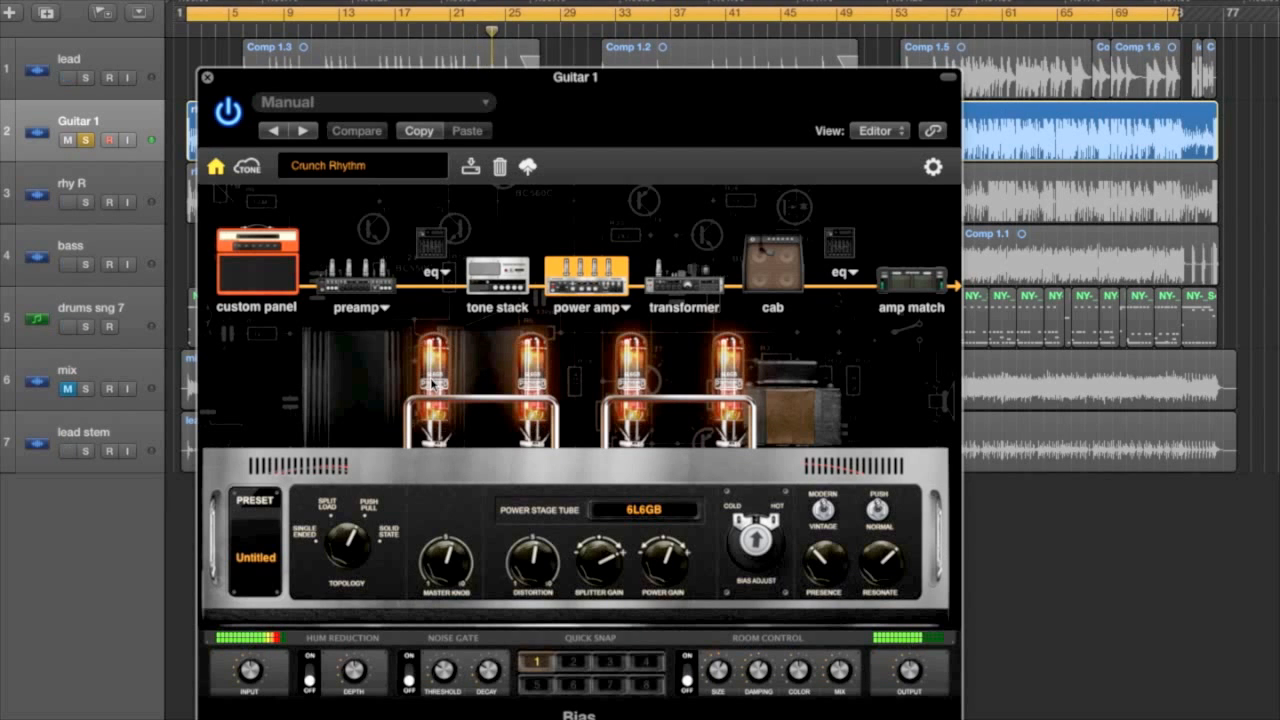
click(432, 383)
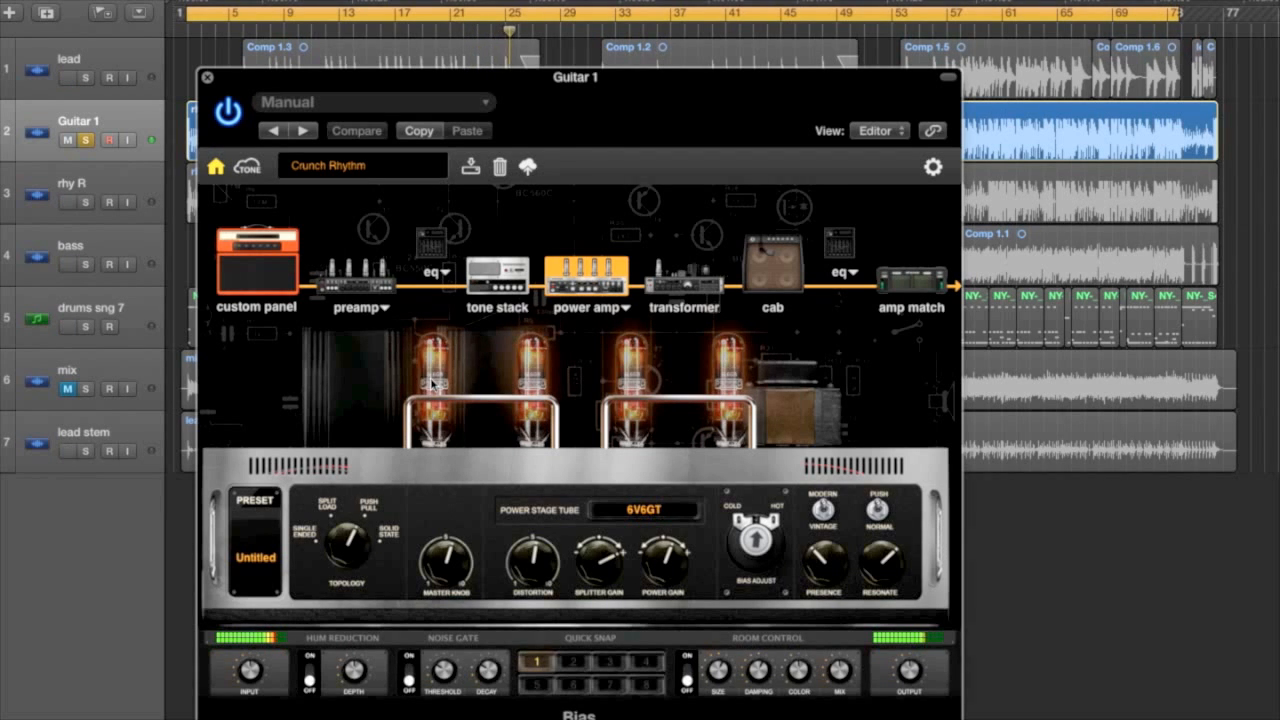
click(432, 383)
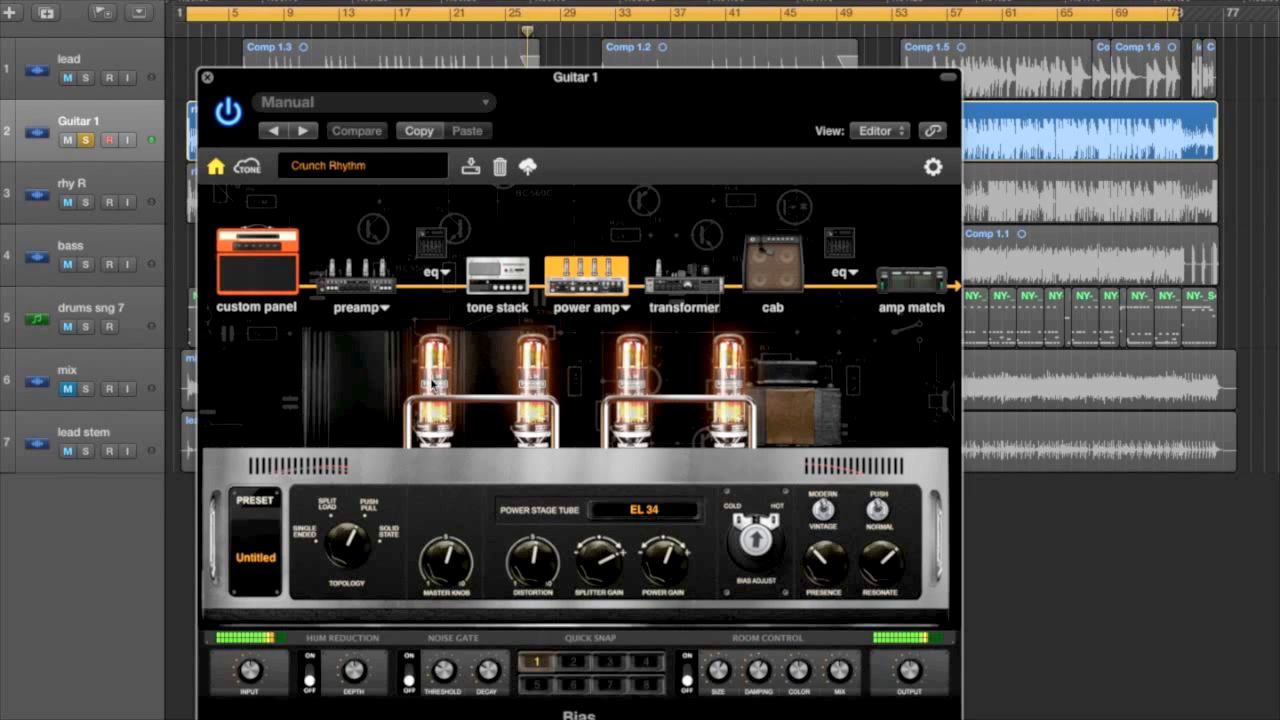
- Raise the power amp's master and distortion settings
mouse_move(444, 562)
mouse_down()
mouse_move(446, 545)
mouse_move(446, 565)
mouse_up()
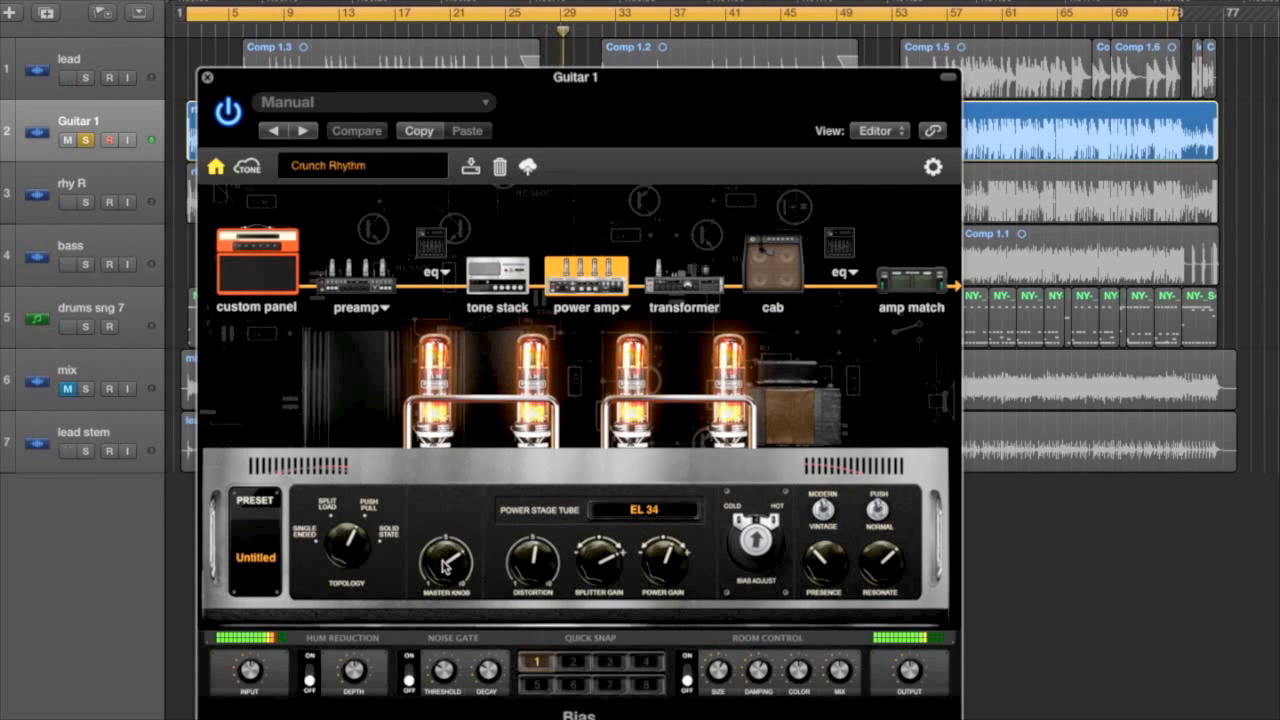
drag(534, 566, 529, 549)
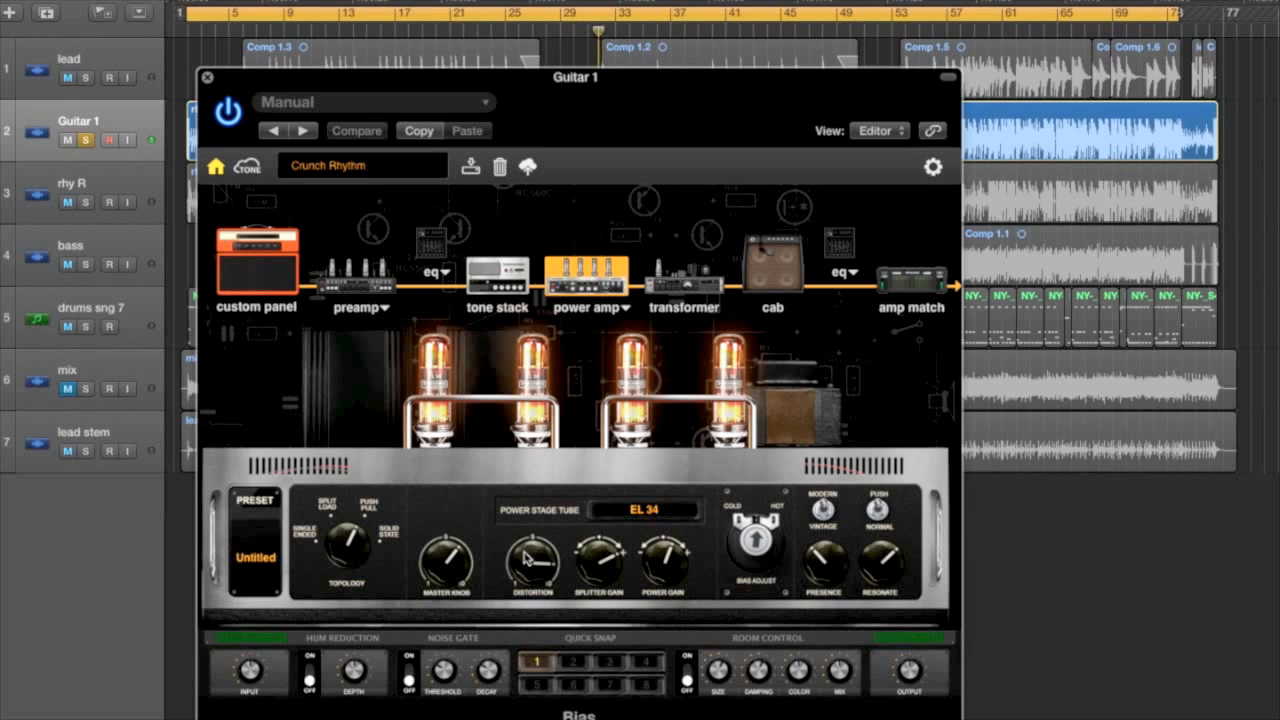
drag(527, 553, 526, 566)
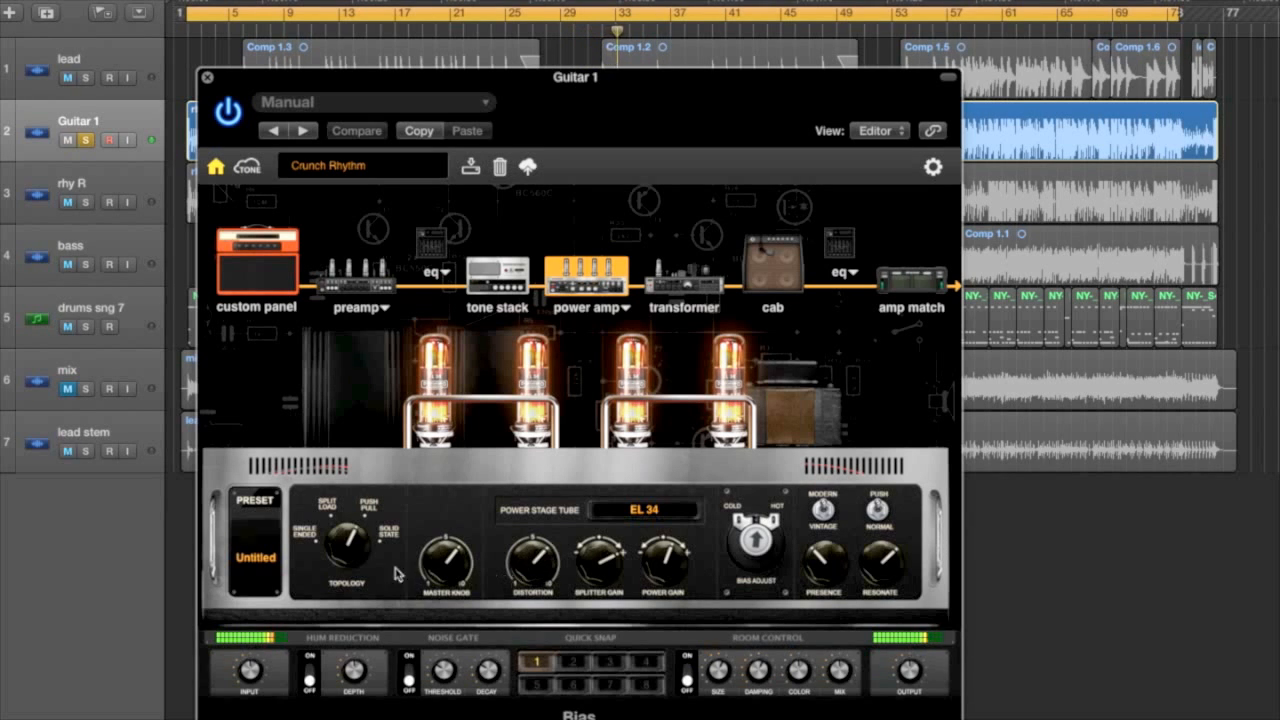
- Try the Split Load topology on the power amp and return it to Push Pull
drag(359, 541, 345, 565)
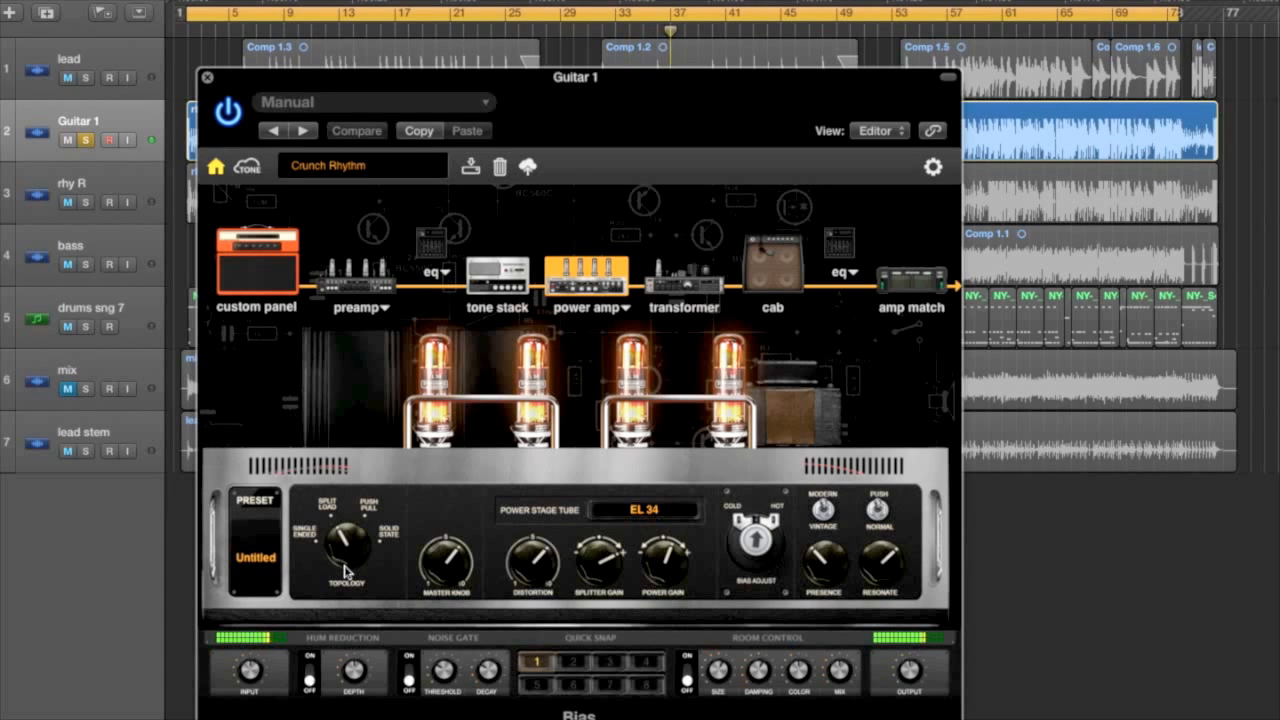
drag(341, 545, 330, 520)
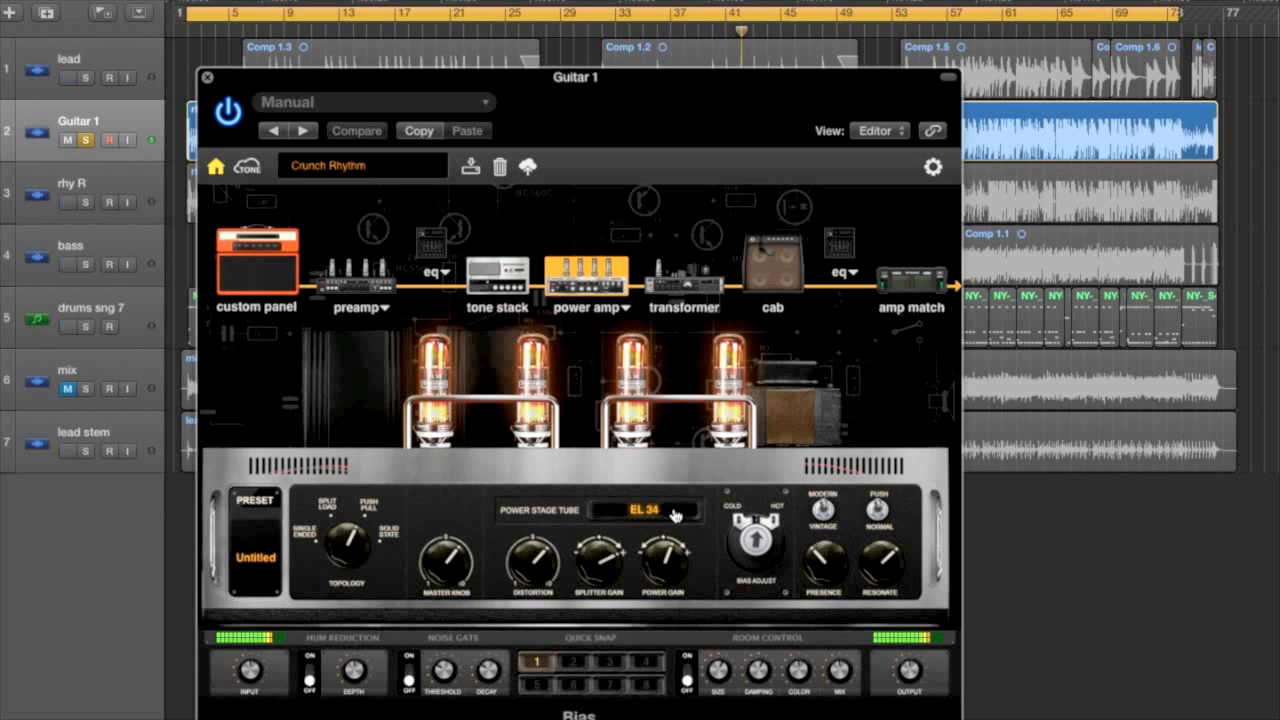
- Change the rectifier tube type in the transformer section to 5Y3GT
click(683, 287)
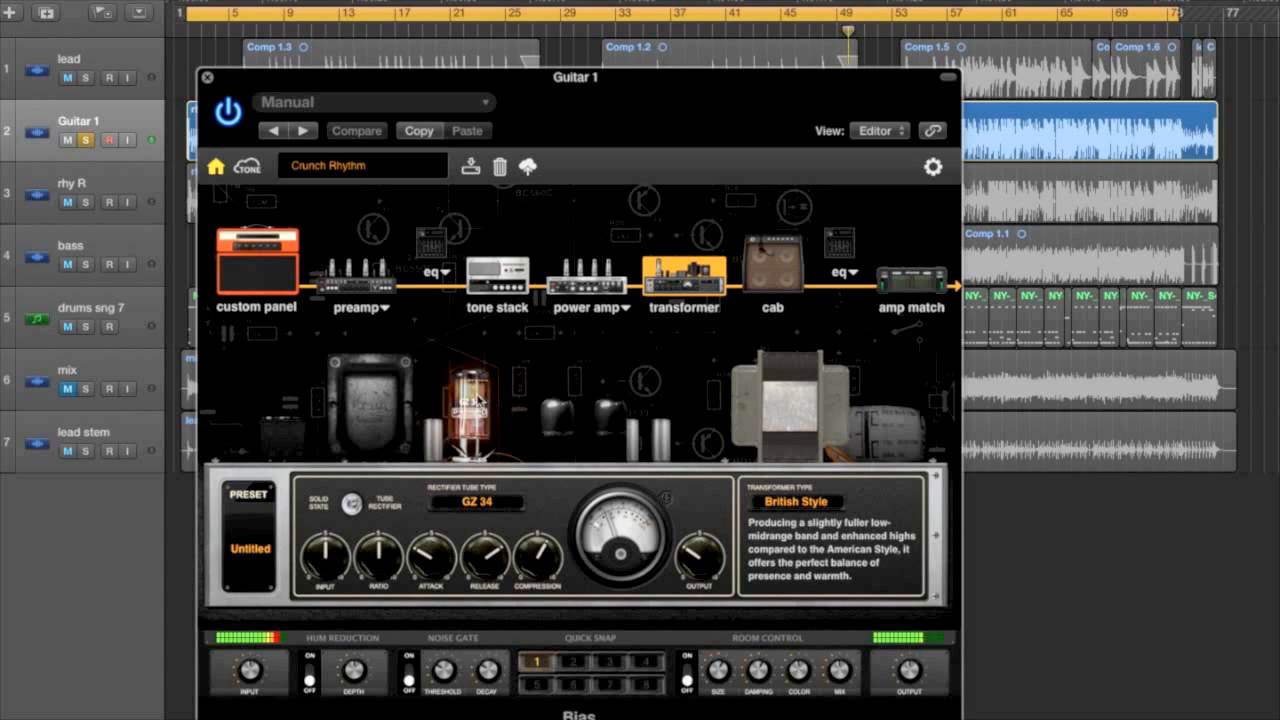
click(476, 403)
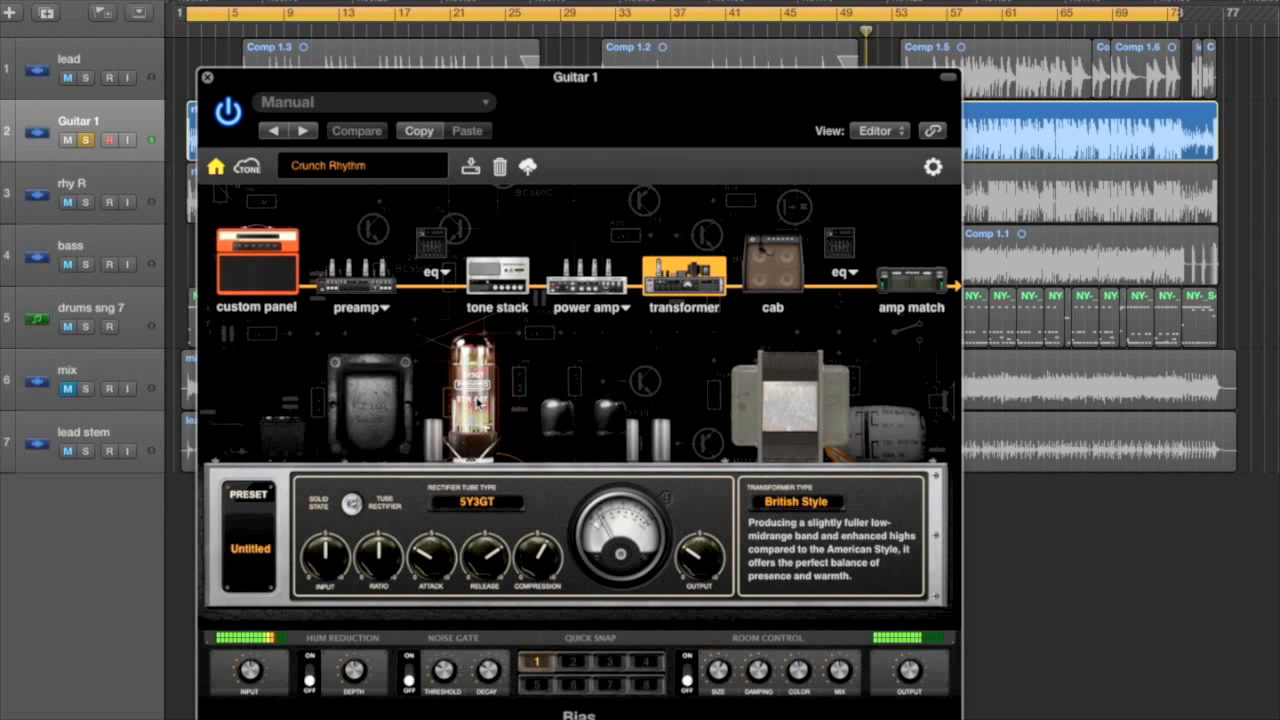
- Set the rectifier tube to GZ 34 and settle on the Fat Style transformer after trying American Style and British Style
click(476, 403)
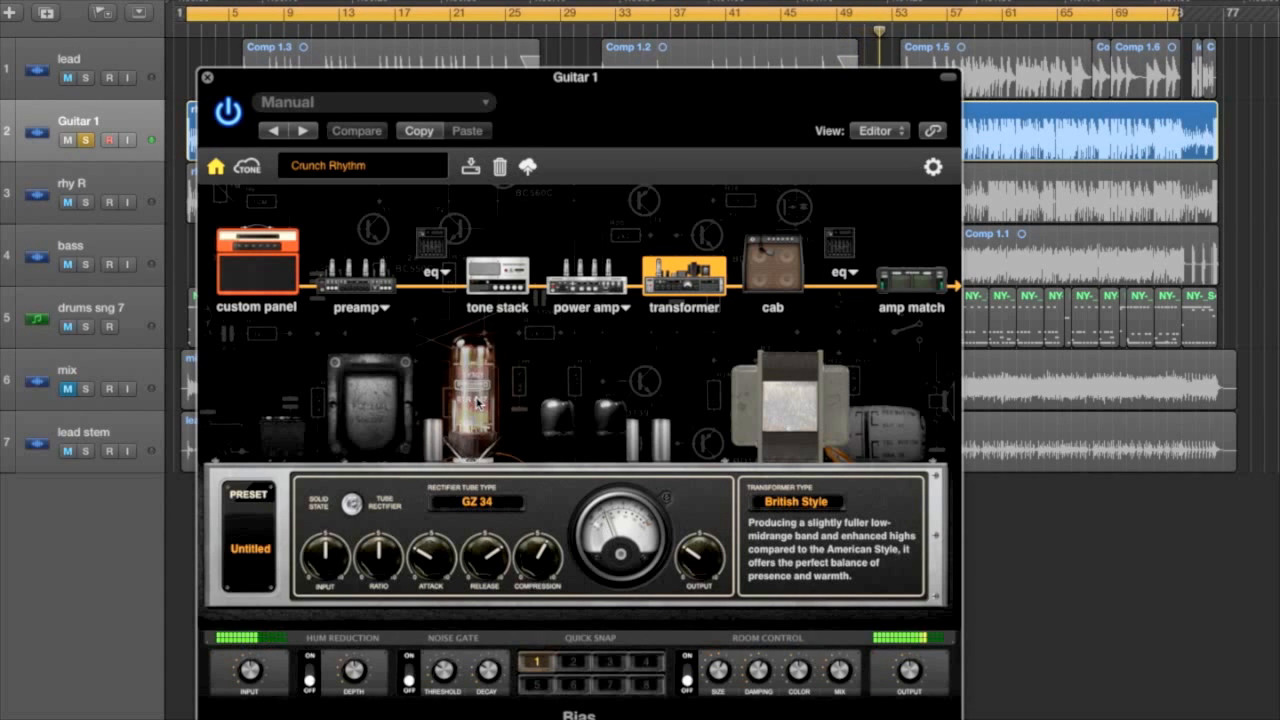
click(808, 406)
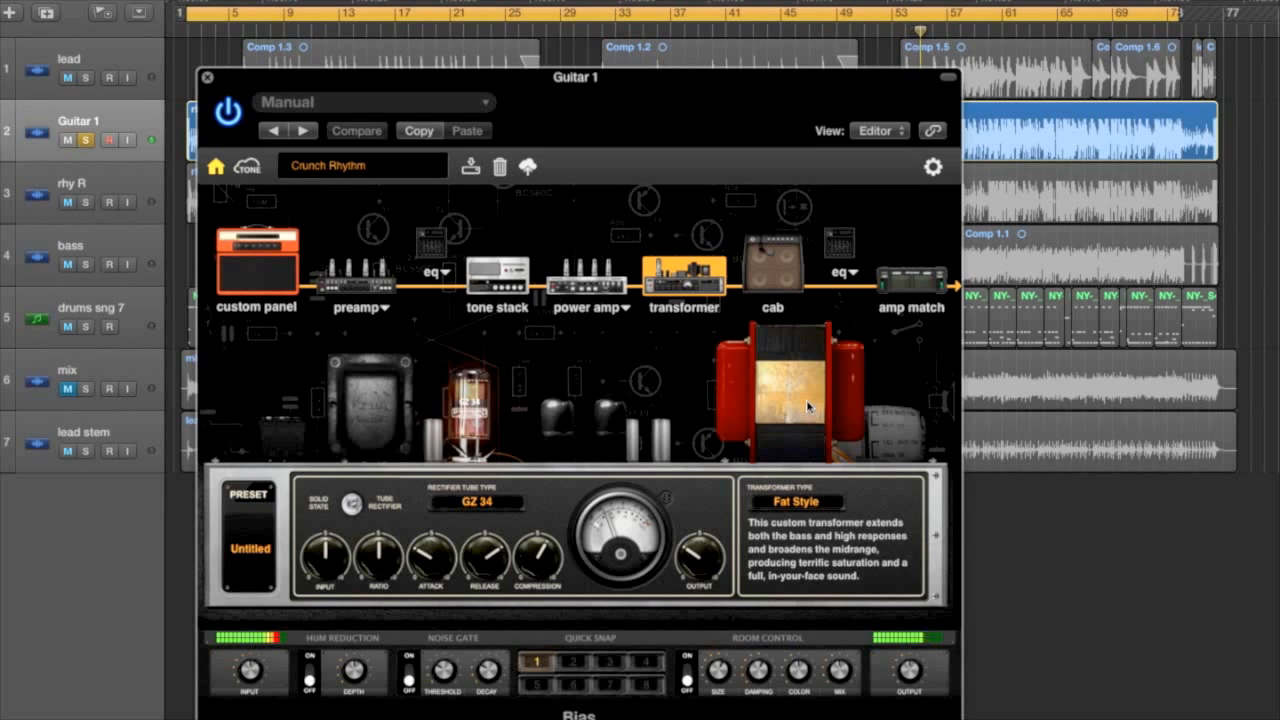
click(807, 406)
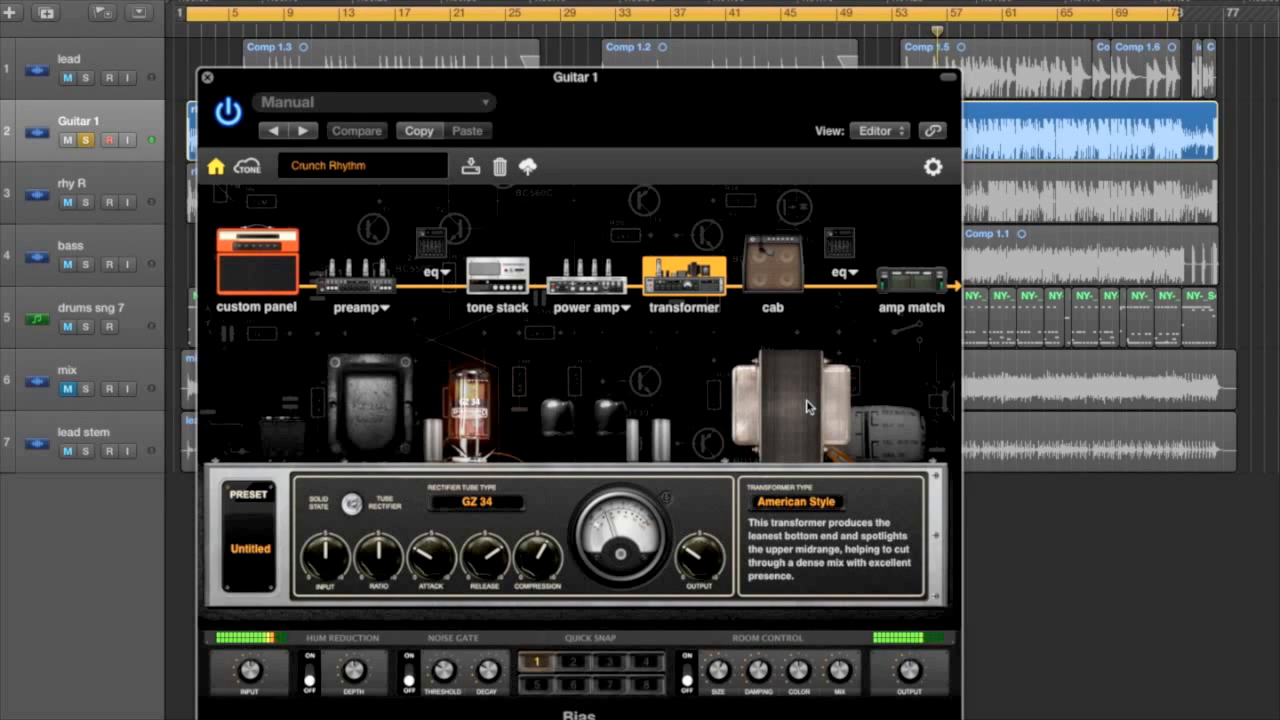
click(807, 406)
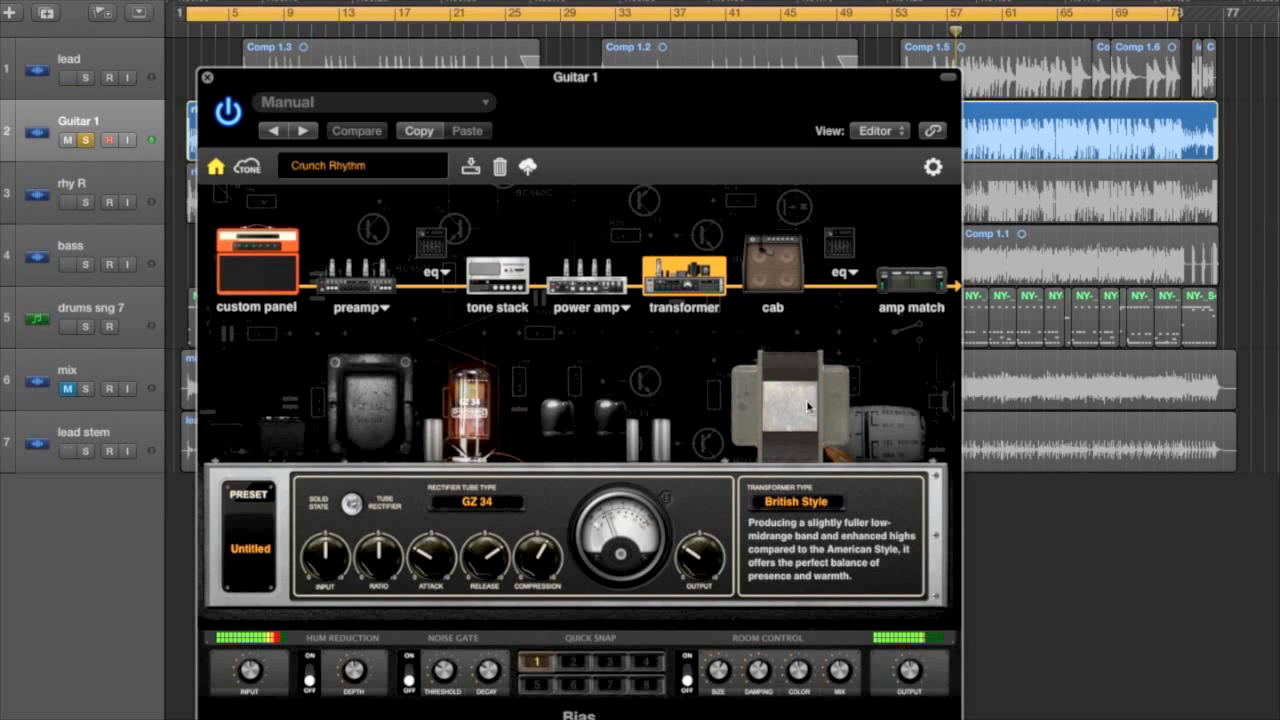
click(807, 406)
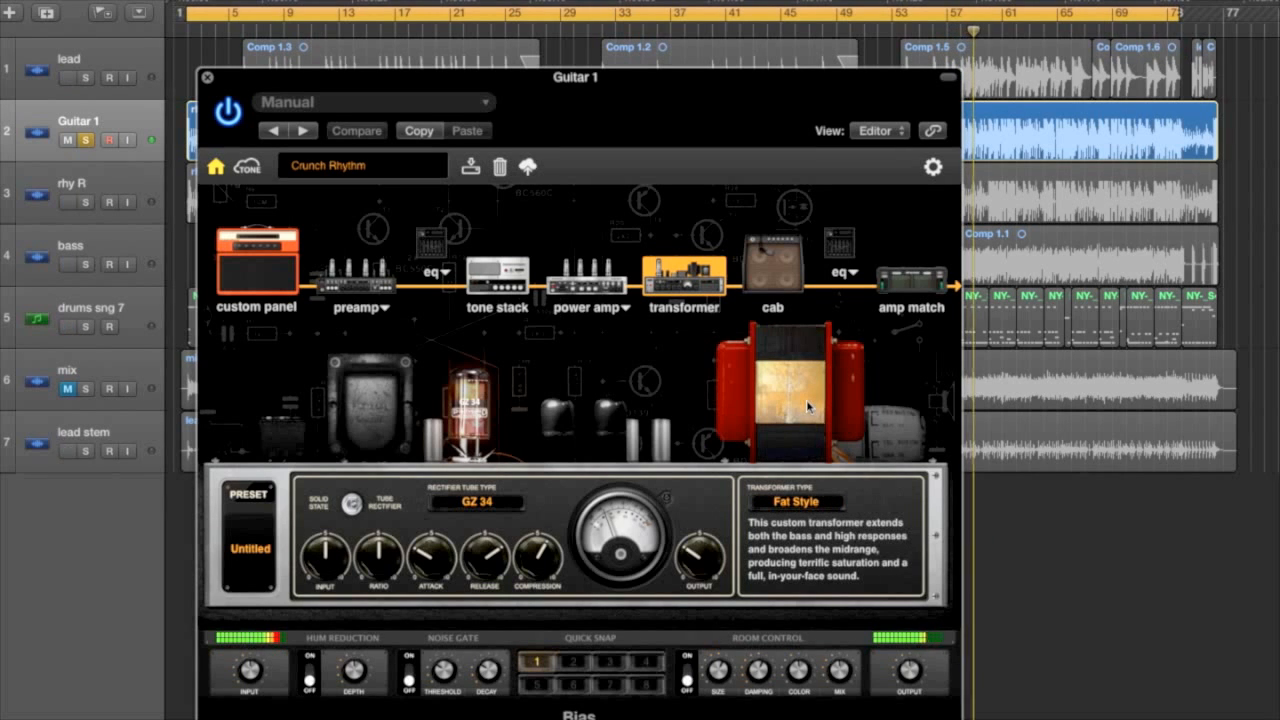
- Move the cab's microphone to the left edge of the speaker cabinet and change the mic model to SM57
click(768, 291)
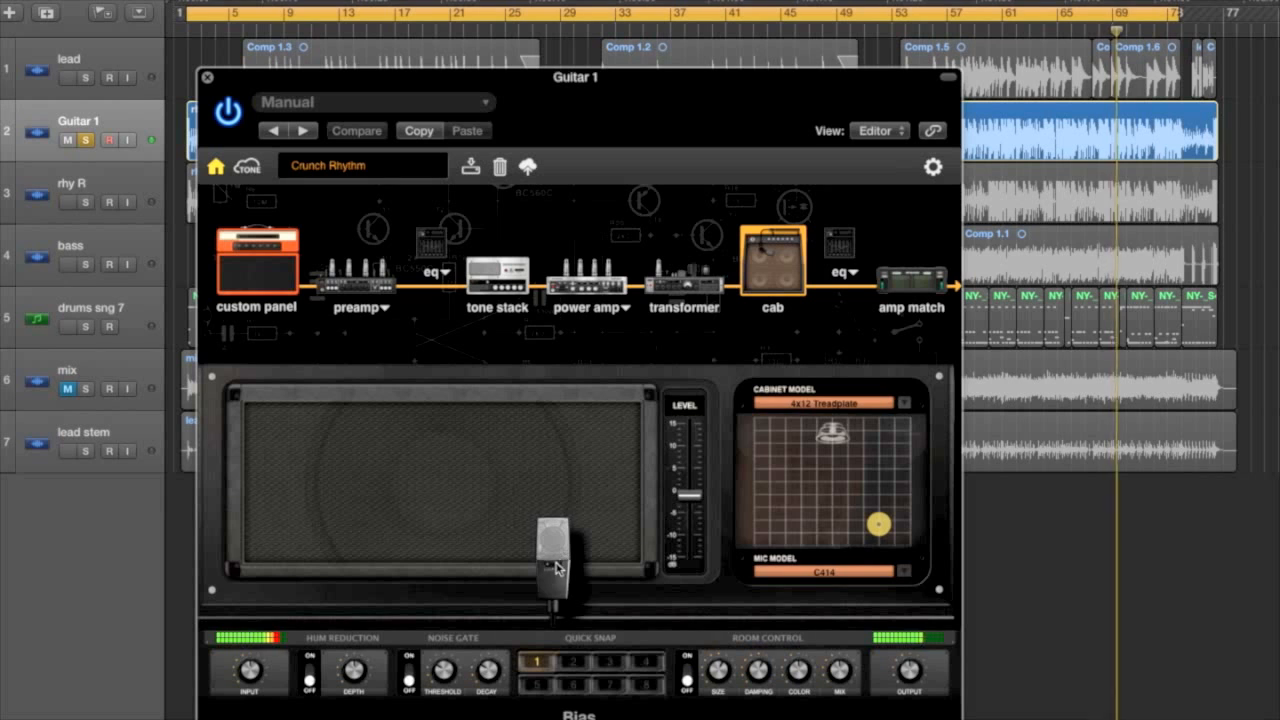
drag(553, 567, 283, 468)
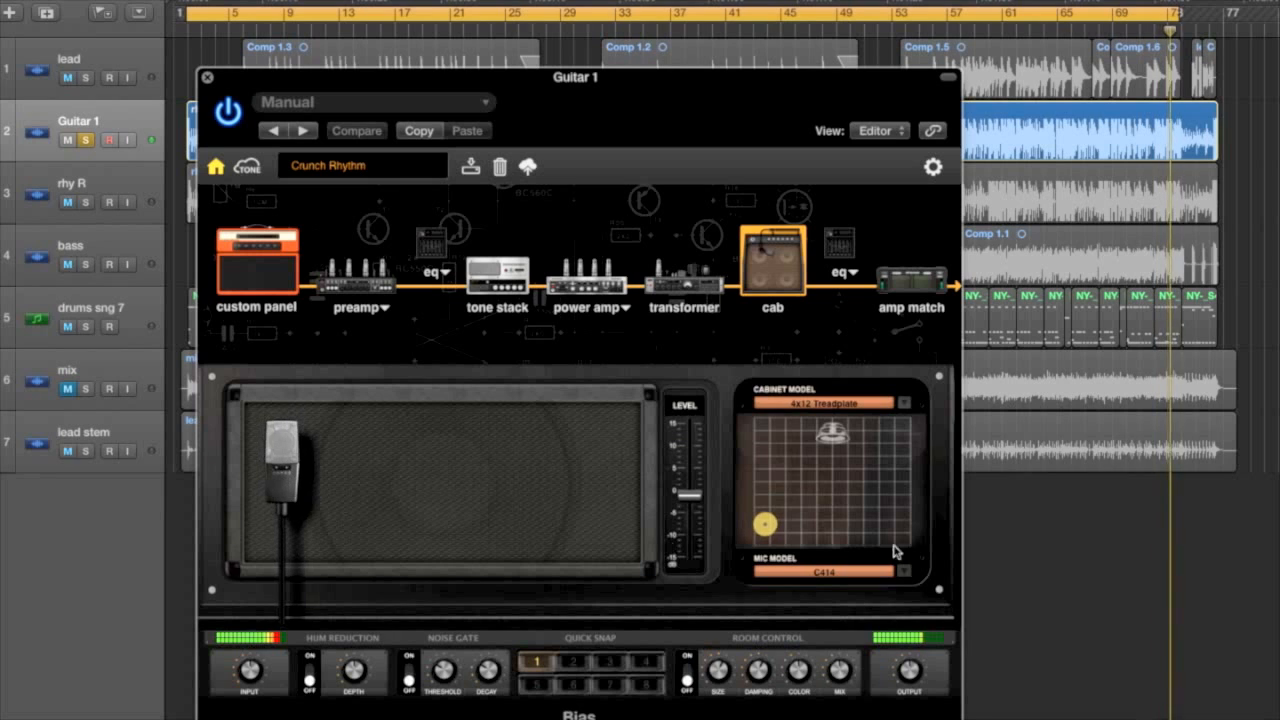
click(884, 577)
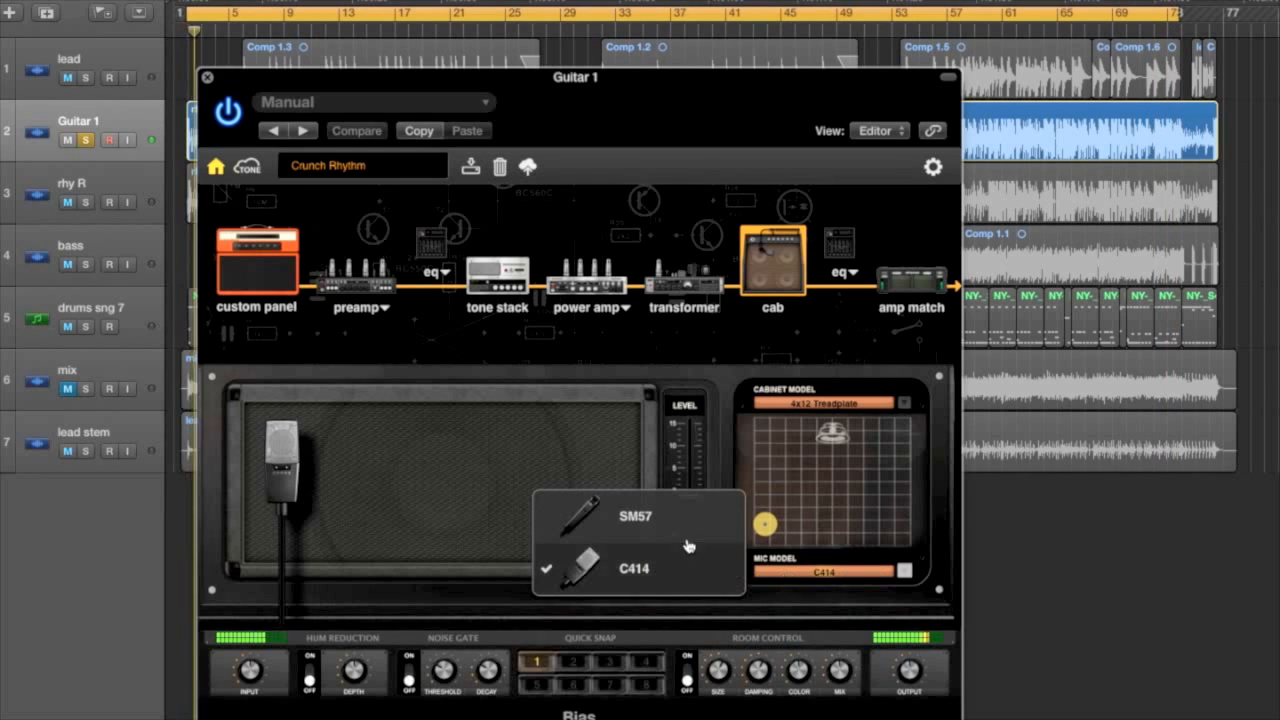
click(649, 523)
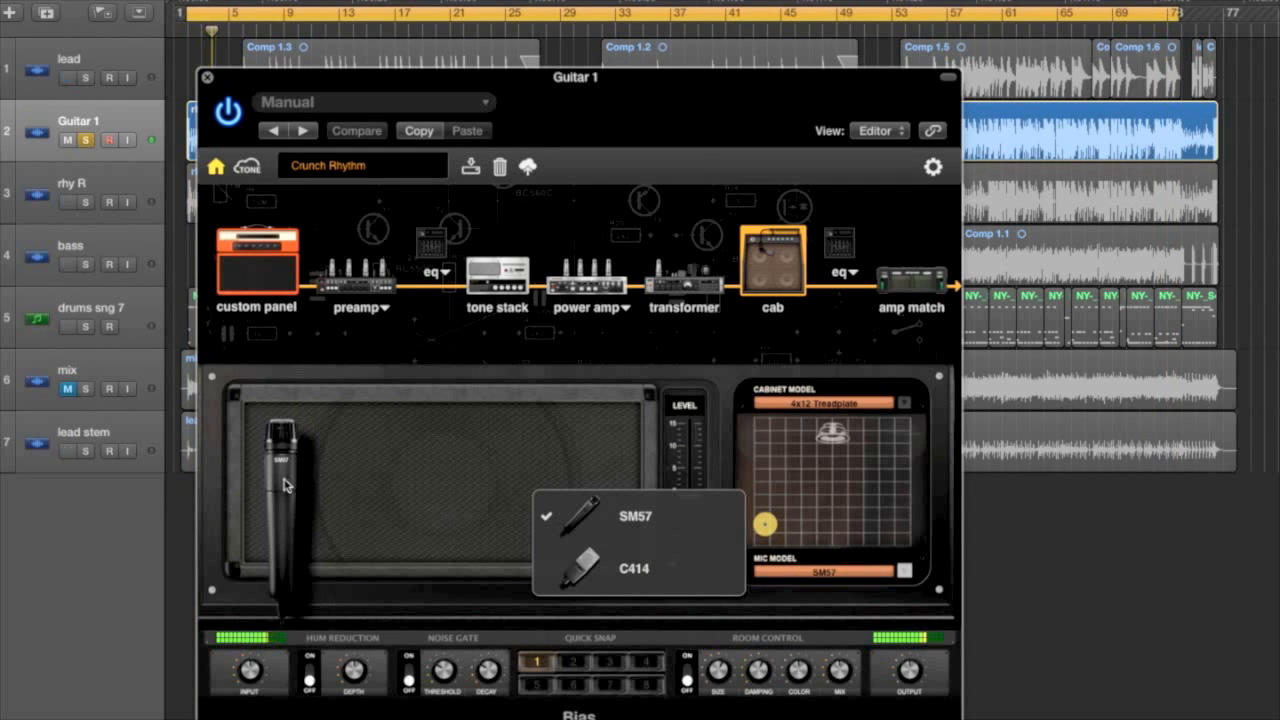
- Reposition the SM57 at the lower right of the cabinet's speaker
drag(364, 519, 559, 560)
mouse_move(558, 560)
mouse_down()
mouse_move(519, 562)
mouse_move(562, 566)
mouse_move(558, 556)
mouse_up()
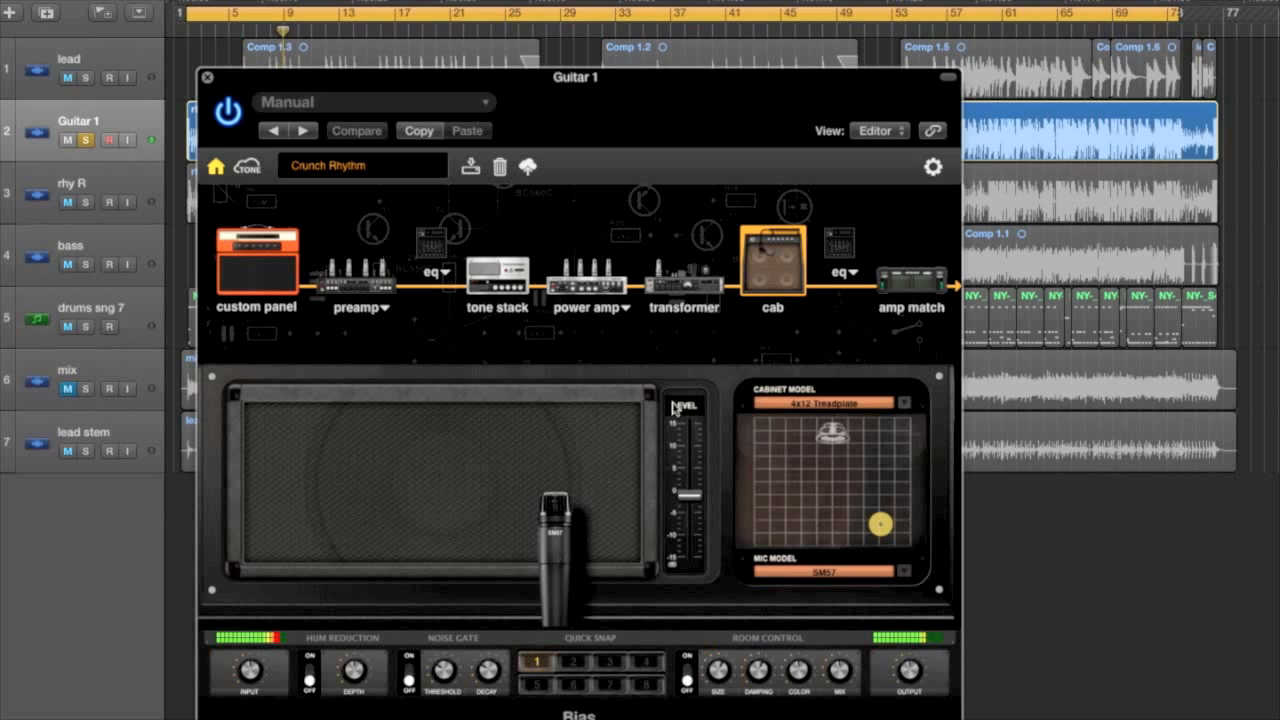
- Add the EQ after the cab to the signal chain and move its band 8 to about 4.2 kHz at about -1.4 dB
click(839, 250)
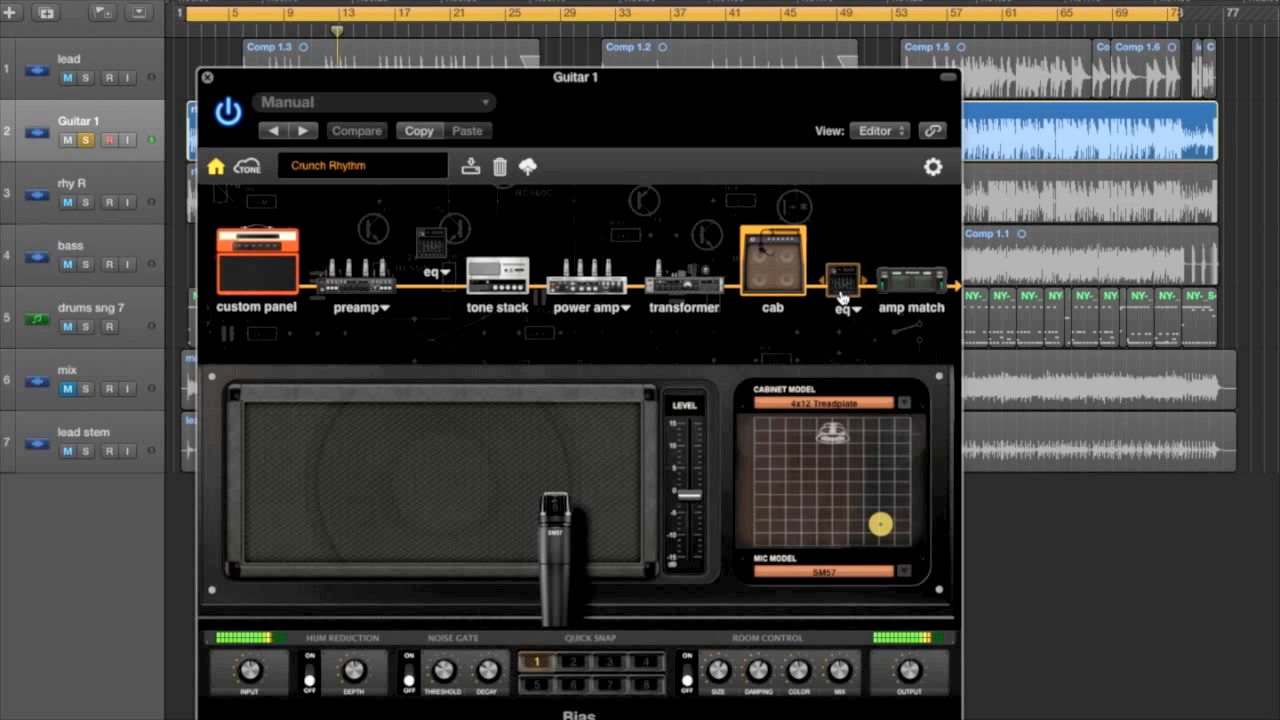
click(840, 288)
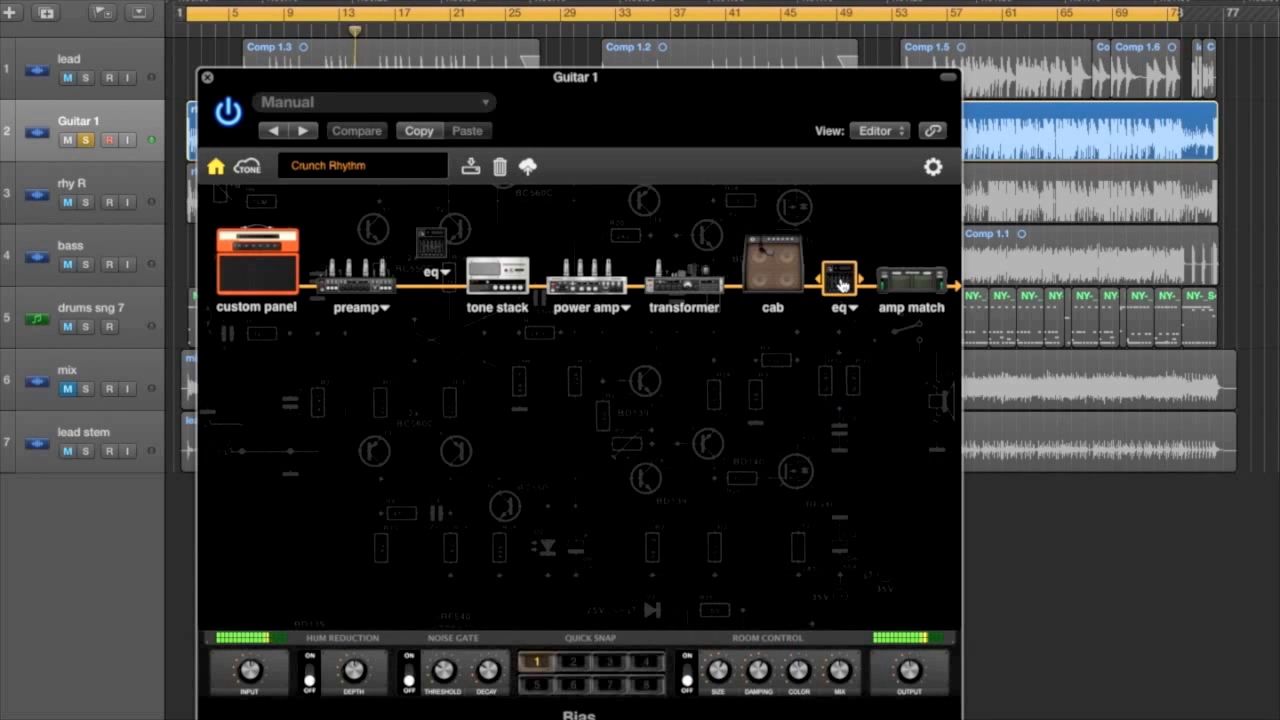
drag(722, 479, 741, 498)
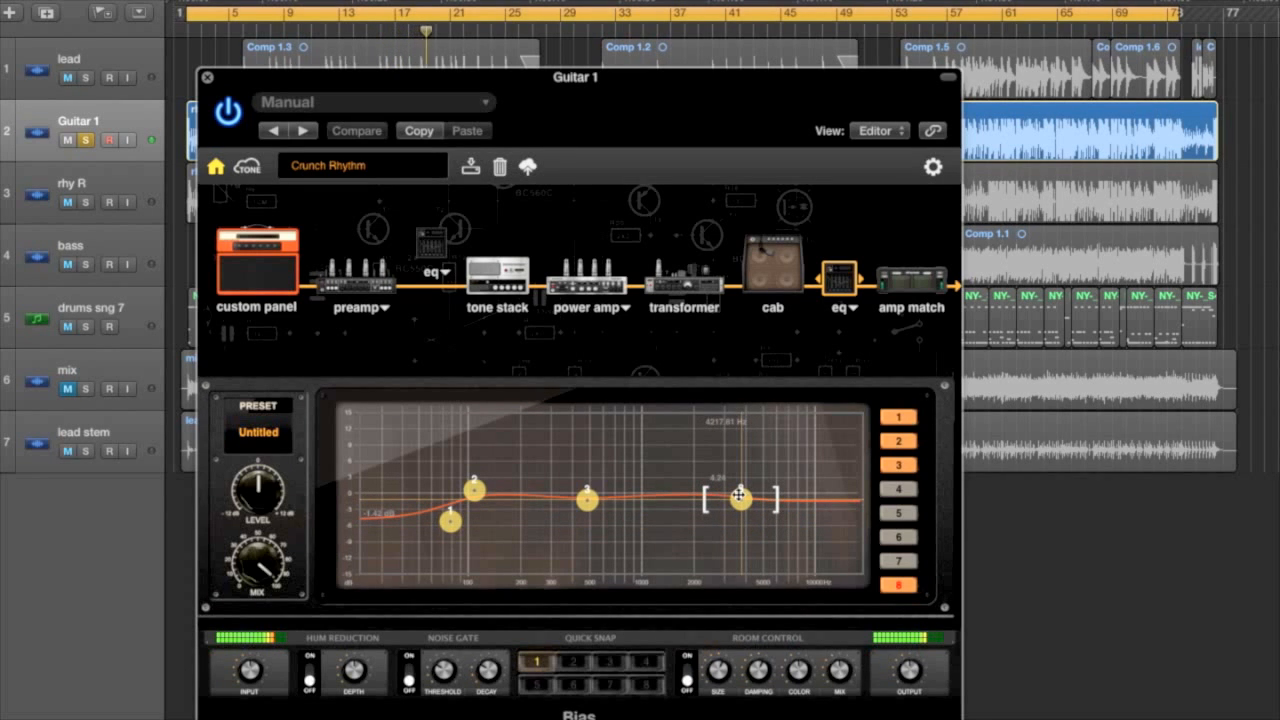